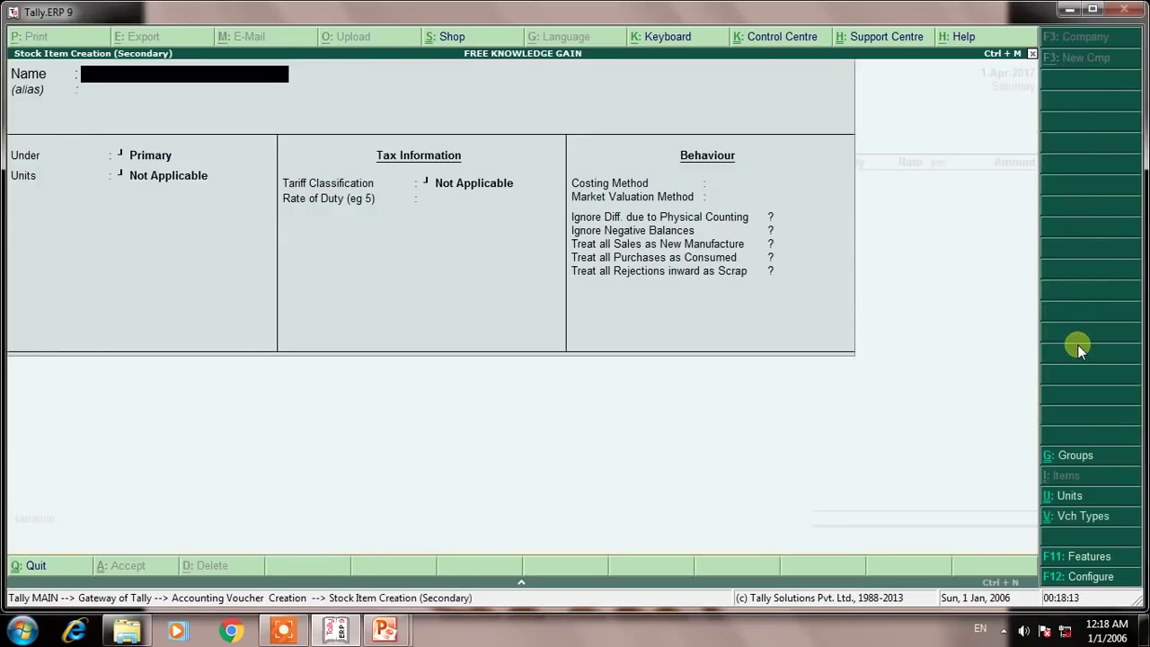
# Step: Name the new stock item Computer
pyautogui.write('Computer')
pyautogui.press('Return')
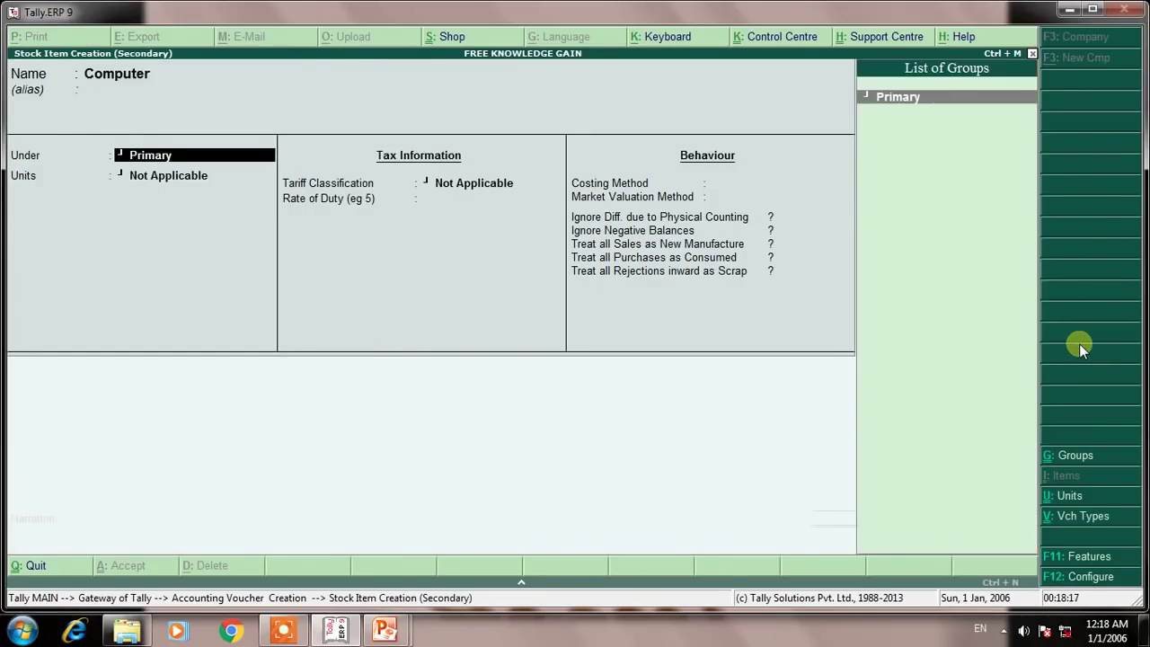
pyautogui.hotkey('alt', 'c')
pyautogui.write('Pcs')
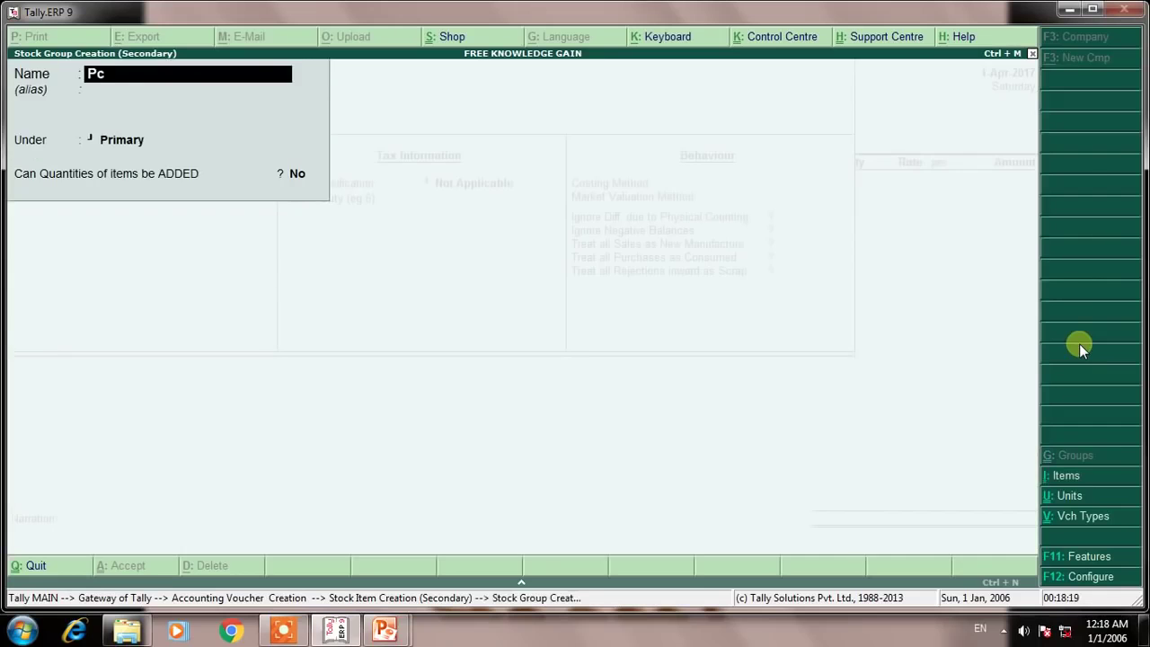
pyautogui.press('Return')
pyautogui.press('Return')
pyautogui.press('Return')
pyautogui.press('Return')
pyautogui.press('Return')
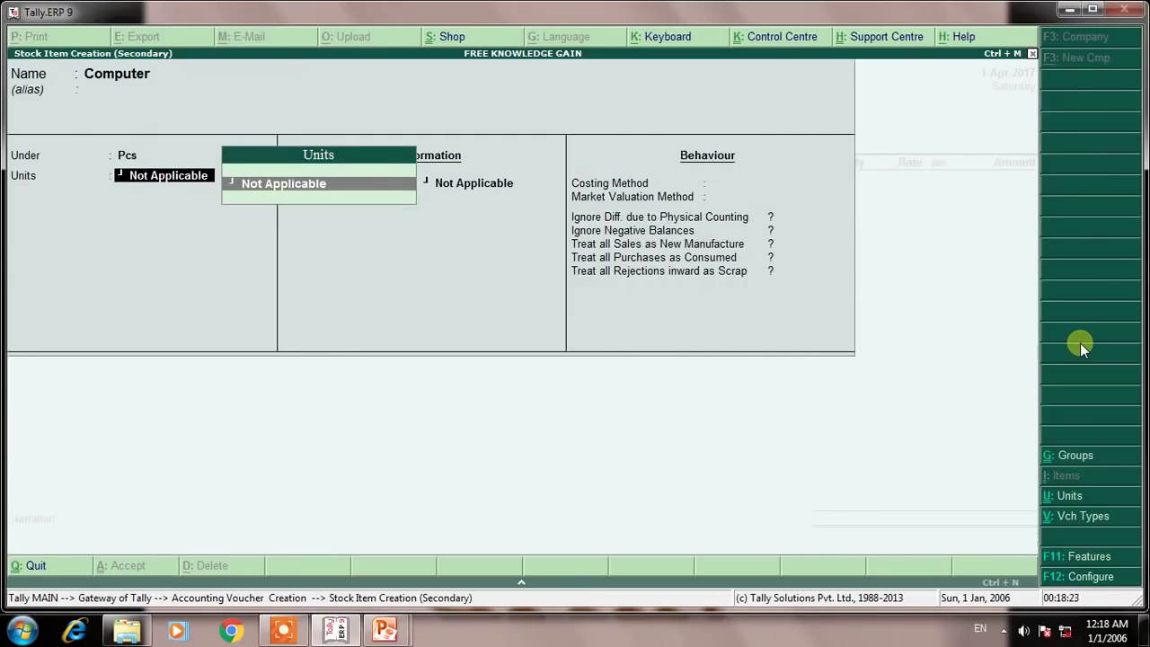
pyautogui.press('BackSpace')
pyautogui.press('Up')
pyautogui.press('Return')
# Step: Create a simple unit with the symbol pcs for the Computer item and save the stock item
pyautogui.hotkey('alt', 'c')
pyautogui.write('pcs')
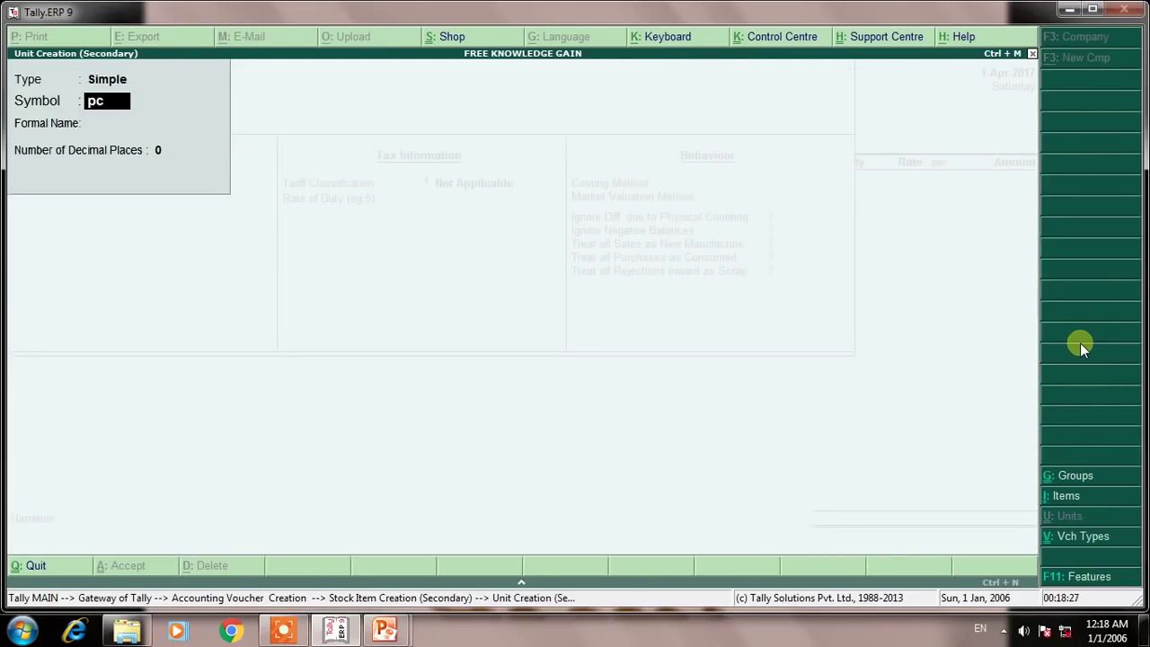
pyautogui.press('Return')
pyautogui.press('Return')
pyautogui.press('Return')
pyautogui.press('Return')
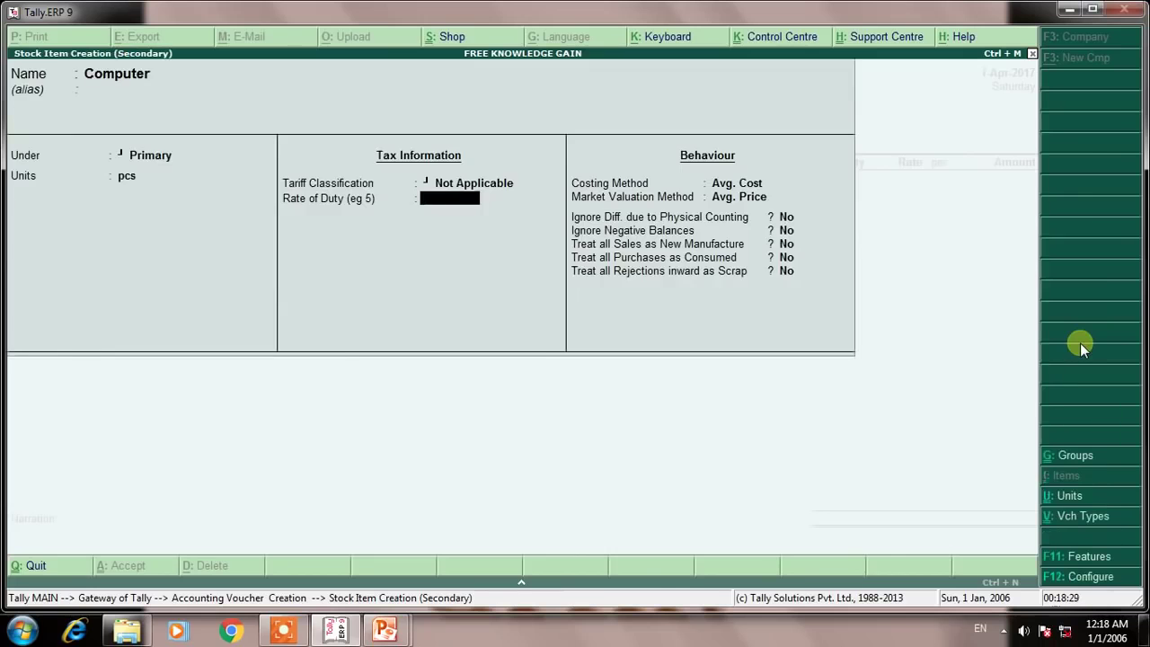
pyautogui.hotkey('ctrl', 'a')
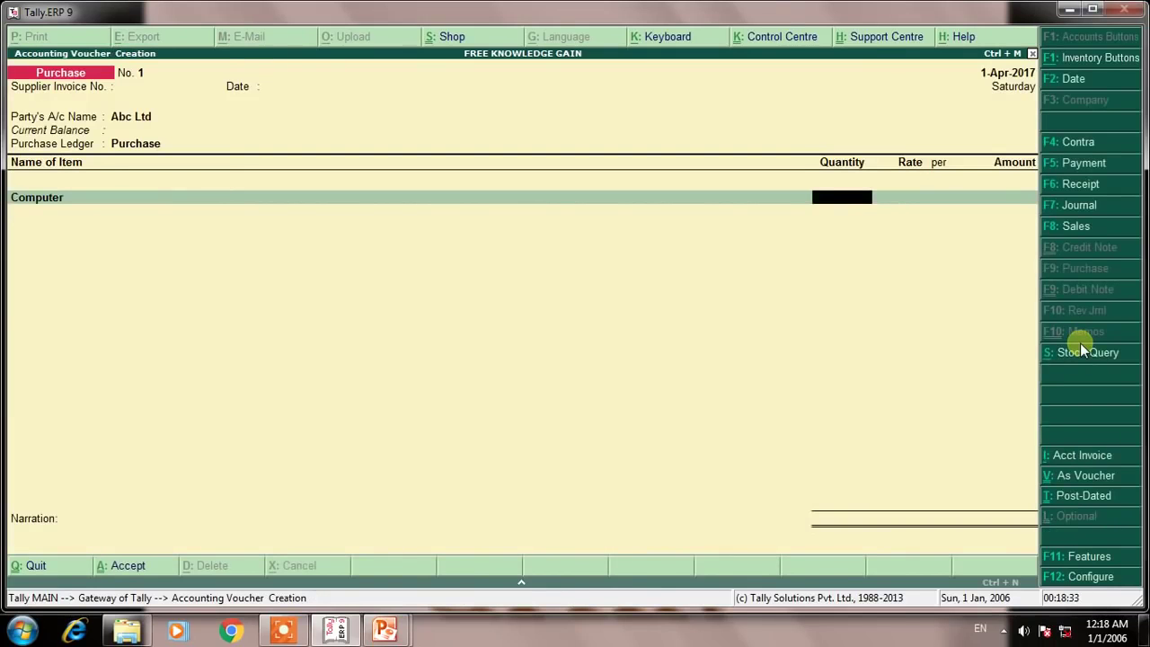
# Step: Enter 5 pcs of Computer at a rate of 20,000 per pcs in the purchase voucher and end the item list
pyautogui.write('5')
pyautogui.press('Return')
pyautogui.write('20,0')
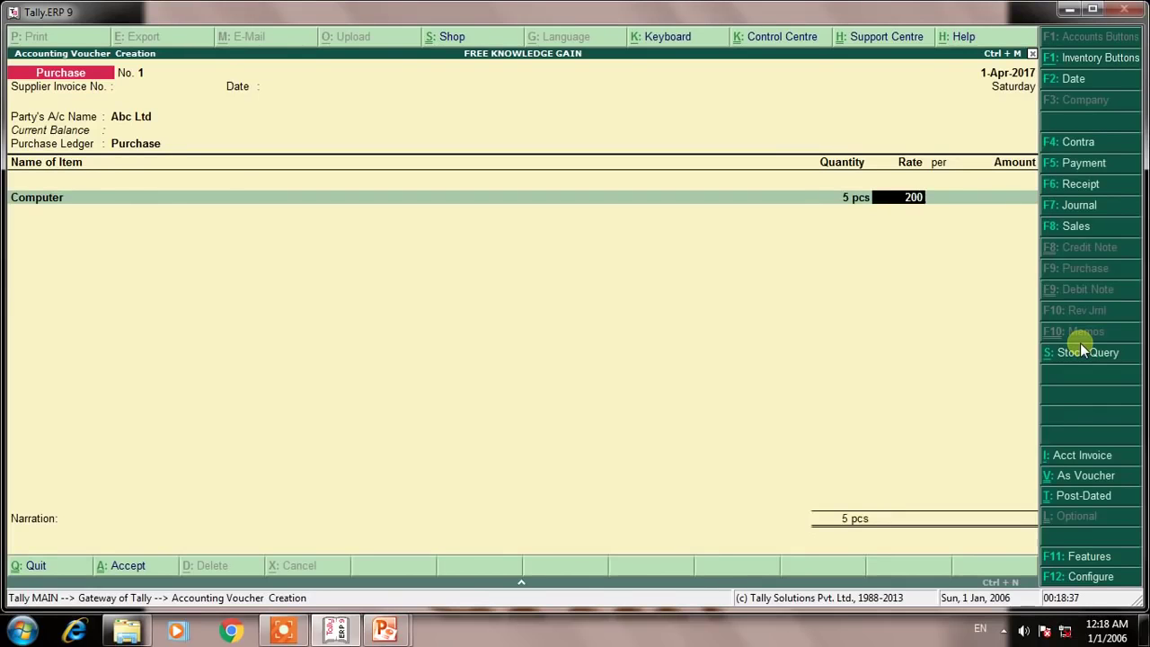
pyautogui.write('00')
pyautogui.press('Return')
pyautogui.press('Return')
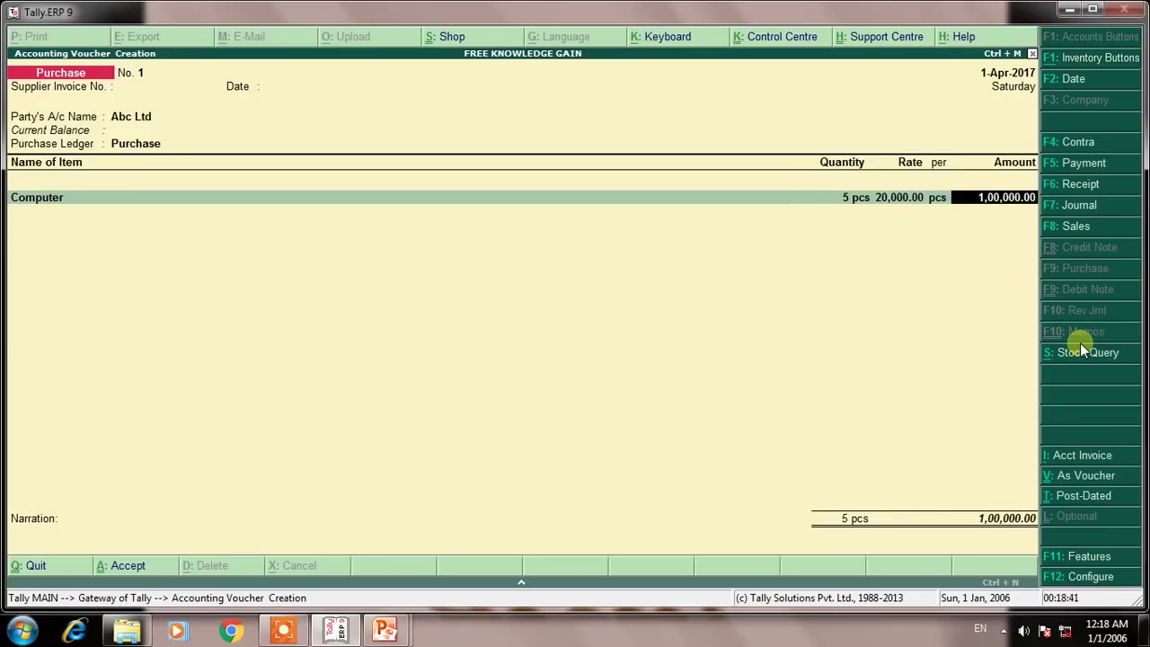
pyautogui.press('Return')
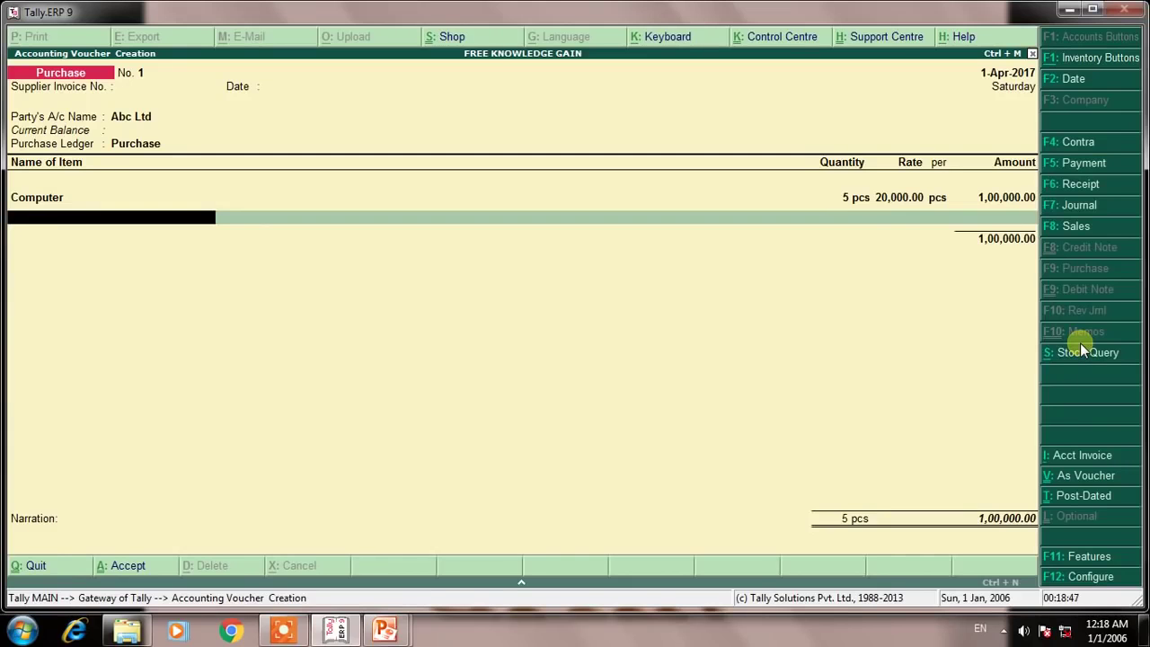
pyautogui.press('Return')
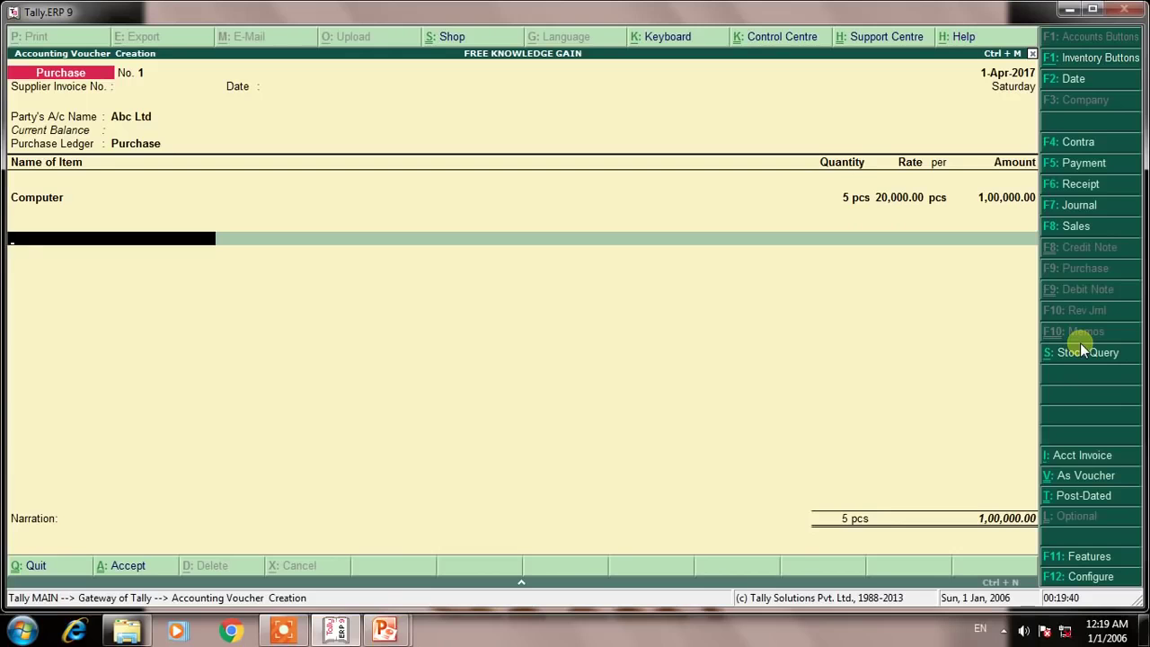
# Step: Create a ledger named Input SGST under Duties & Taxes with duty type Others and save it
pyautogui.hotkey('alt', 'c')
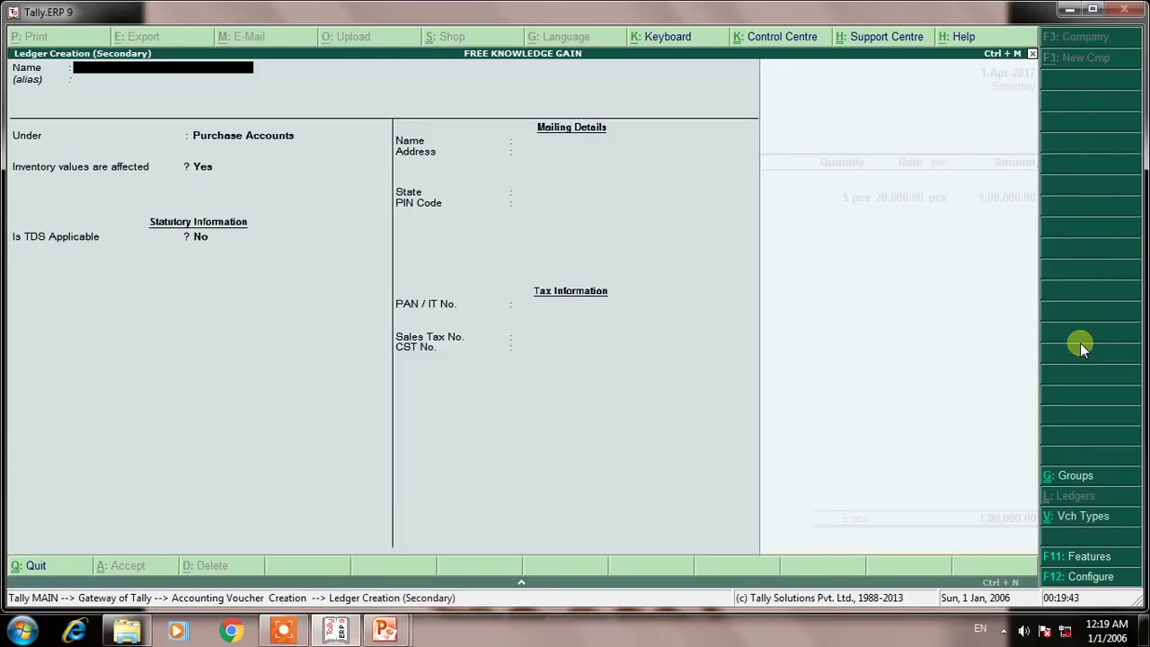
pyautogui.write('Input SGST')
pyautogui.press('Return')
pyautogui.press('Return')
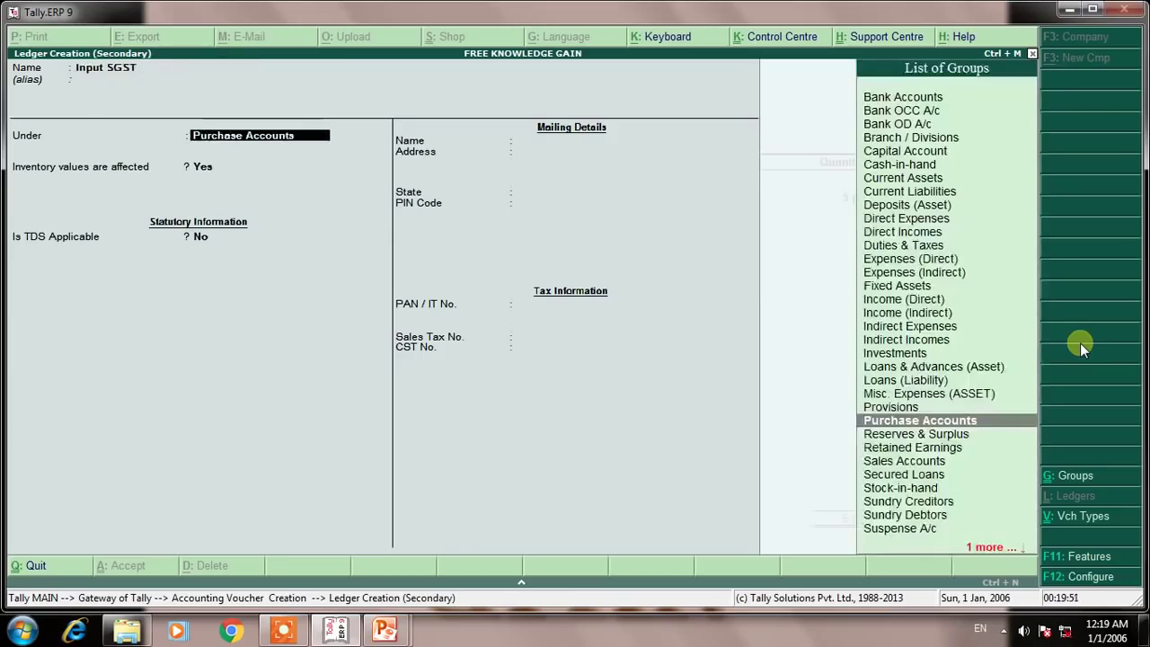
pyautogui.write('DU')
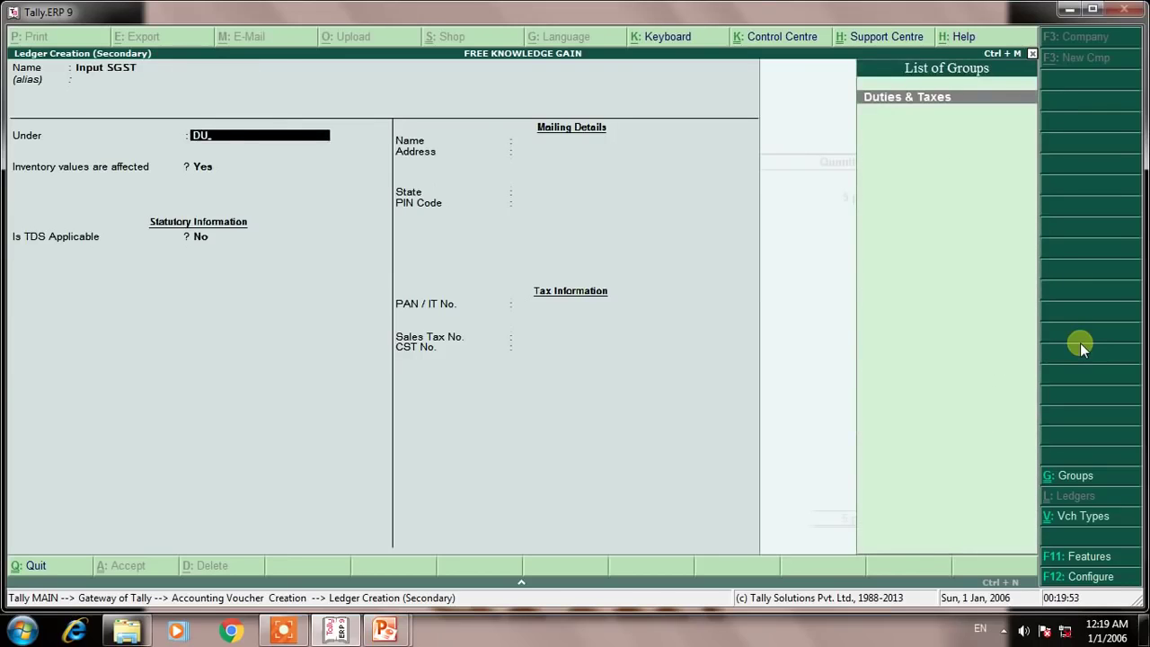
pyautogui.press('Return')
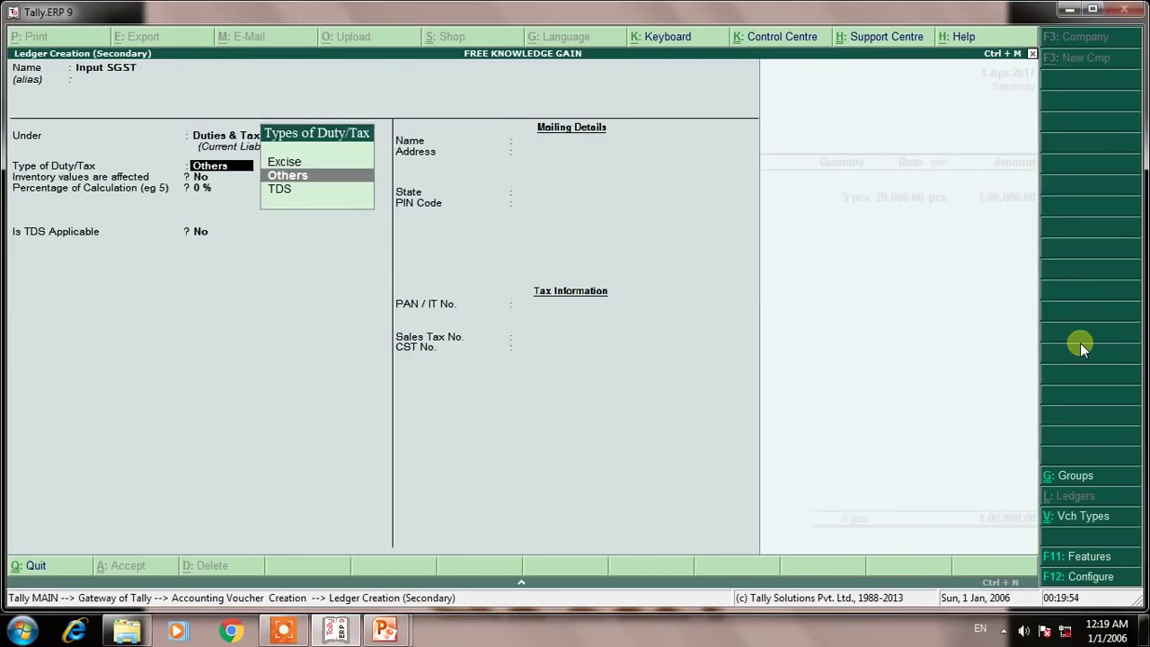
pyautogui.press('Return')
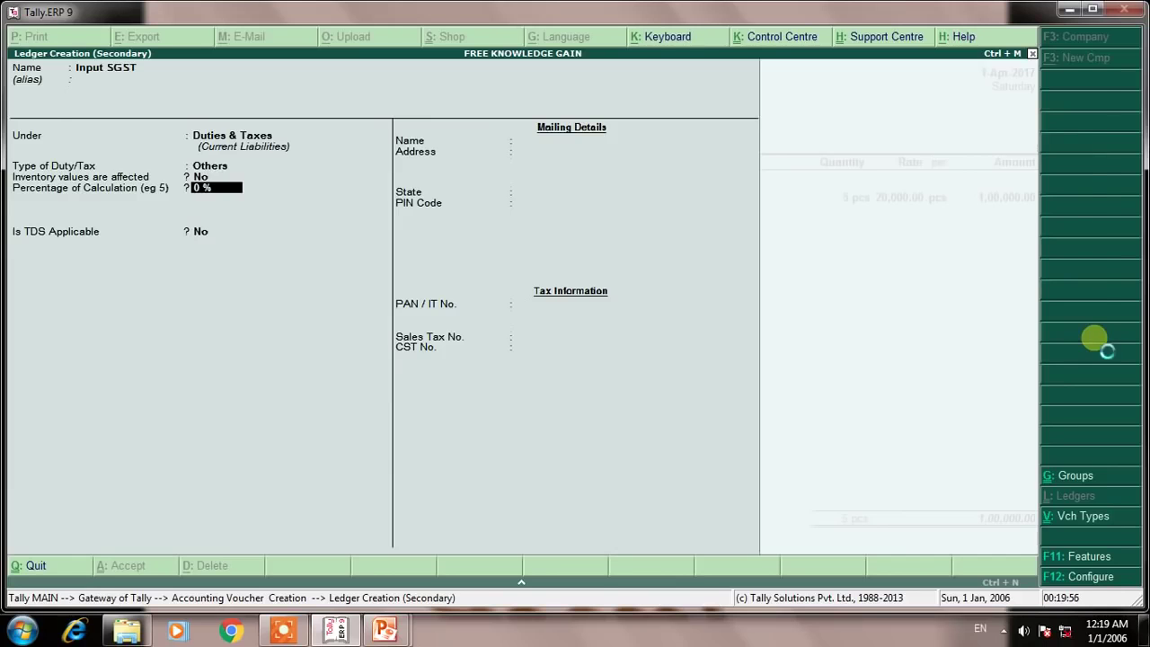
pyautogui.hotkey('ctrl', 'a')
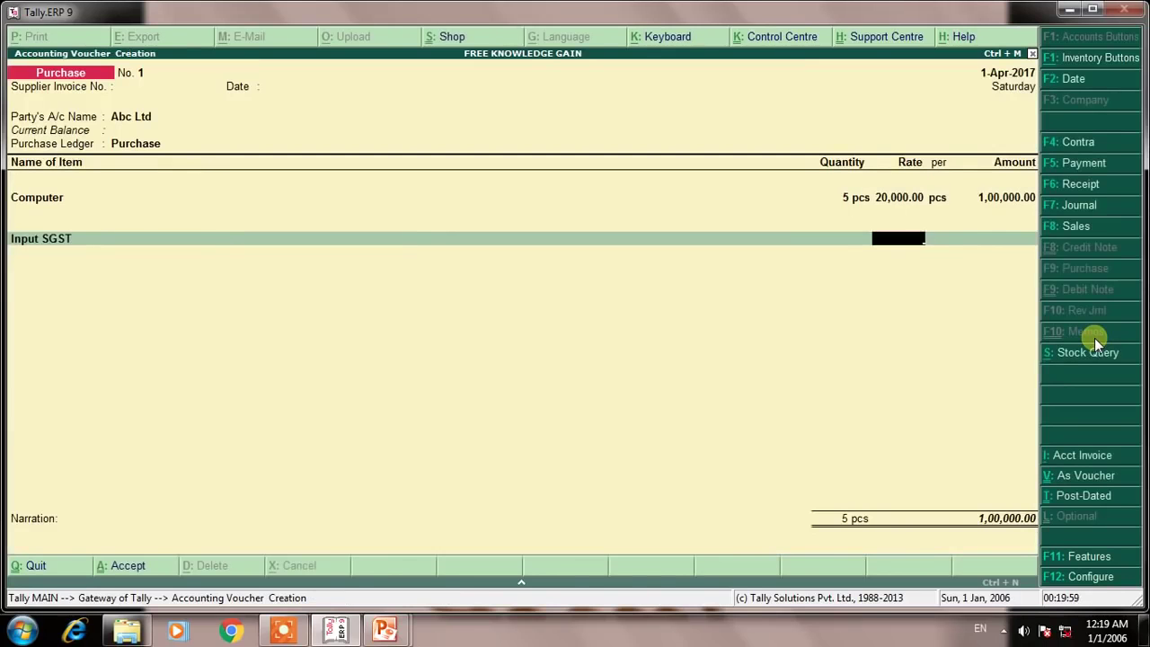
# Step: Enter an amount of 10000 for Input SGST without a rate
pyautogui.press('Return')
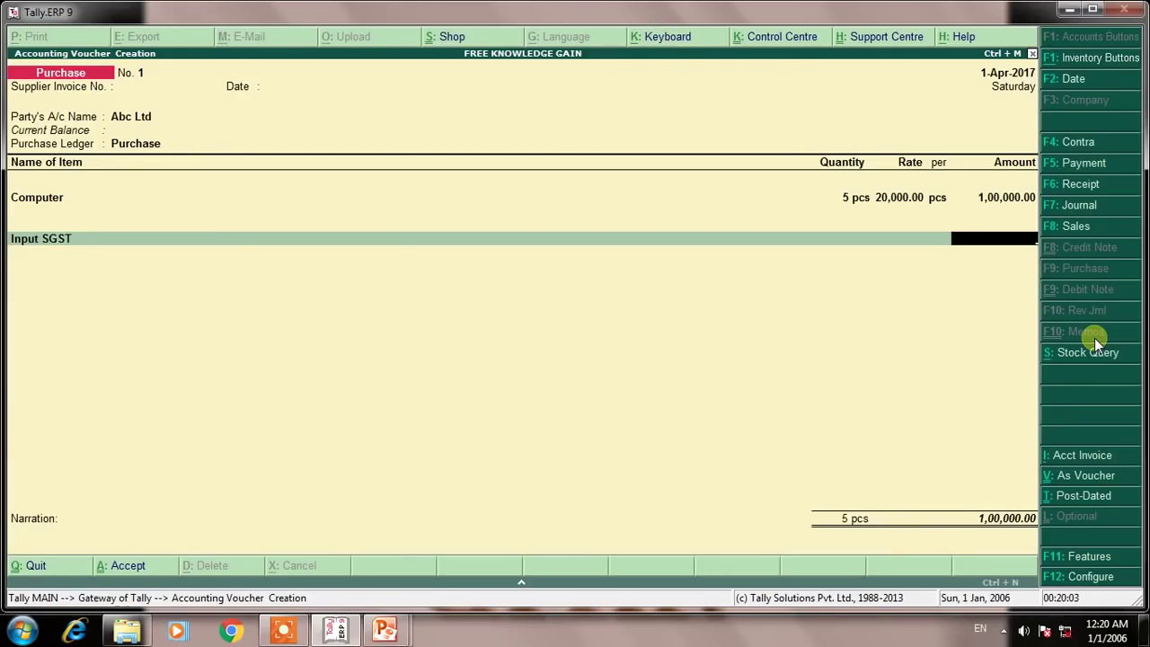
pyautogui.write('10000')
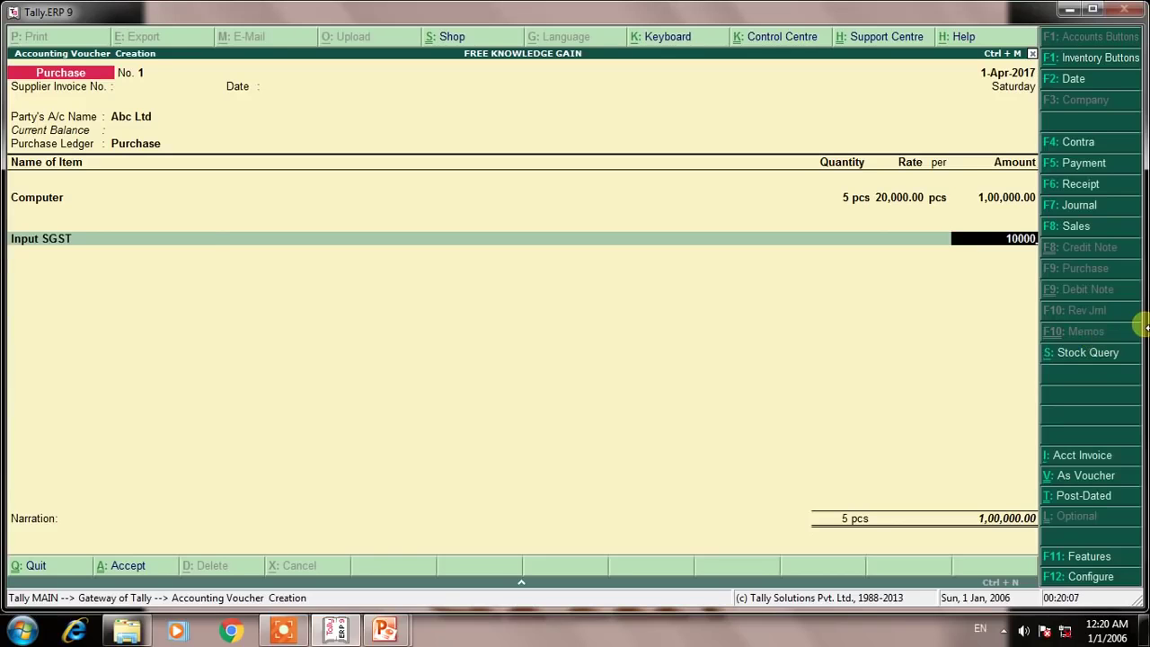
pyautogui.press('Return')
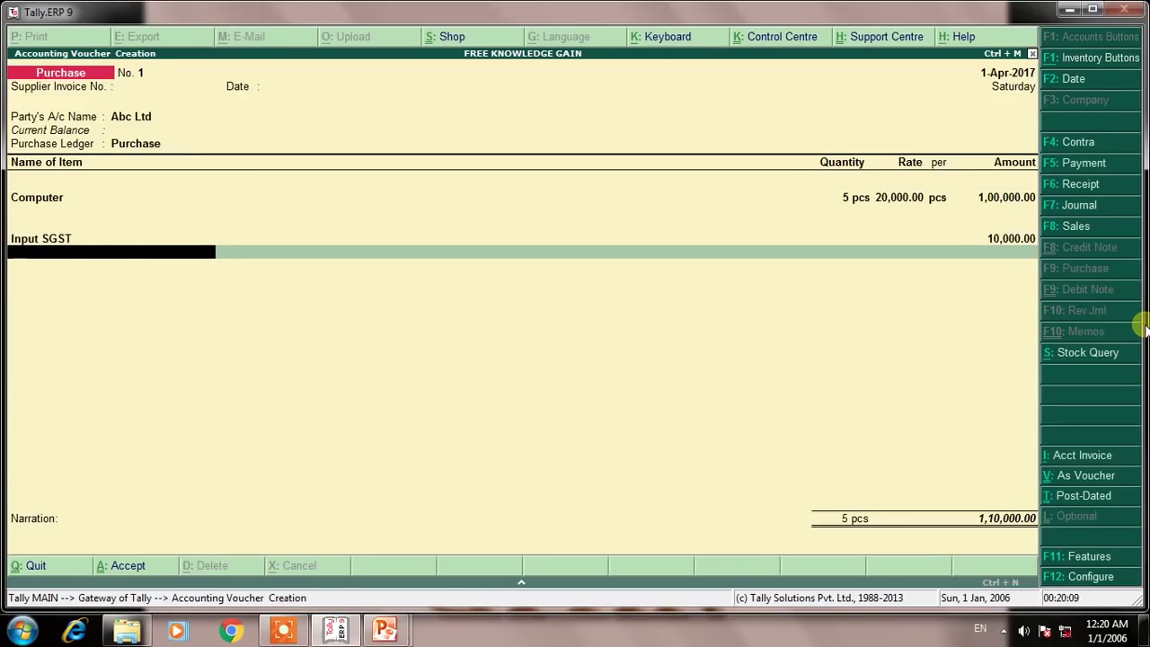
# Step: Create a ledger named INPUT CGST under Duties & Taxes with duty type Others and save it
pyautogui.hotkey('alt', 'c')
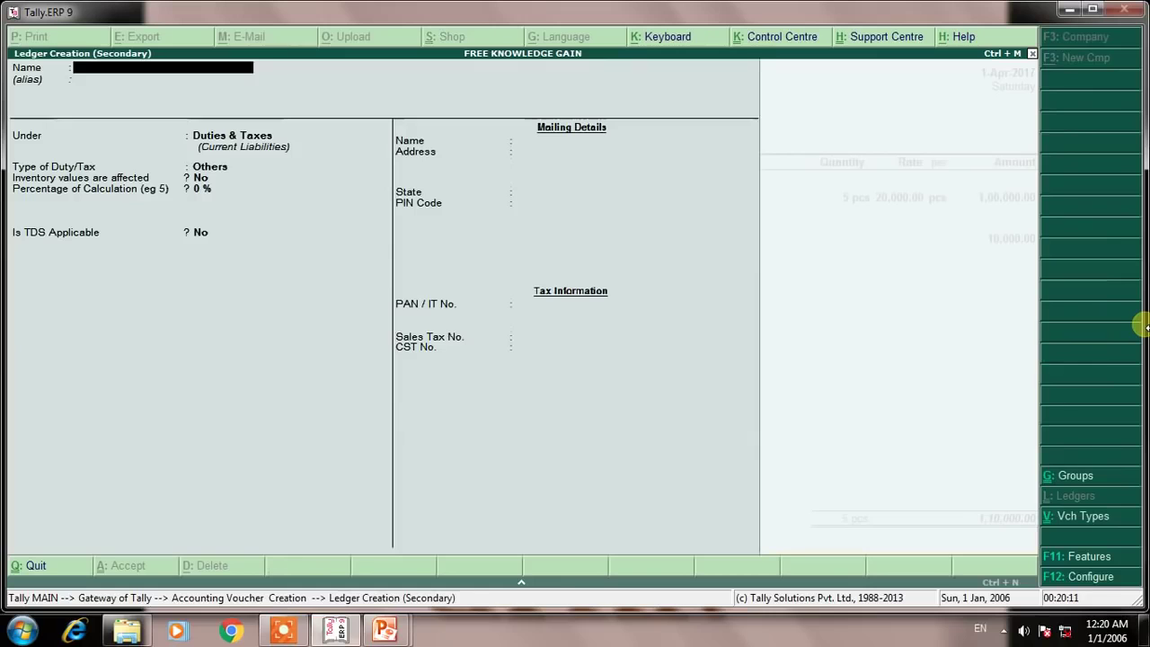
pyautogui.write('INPUT')
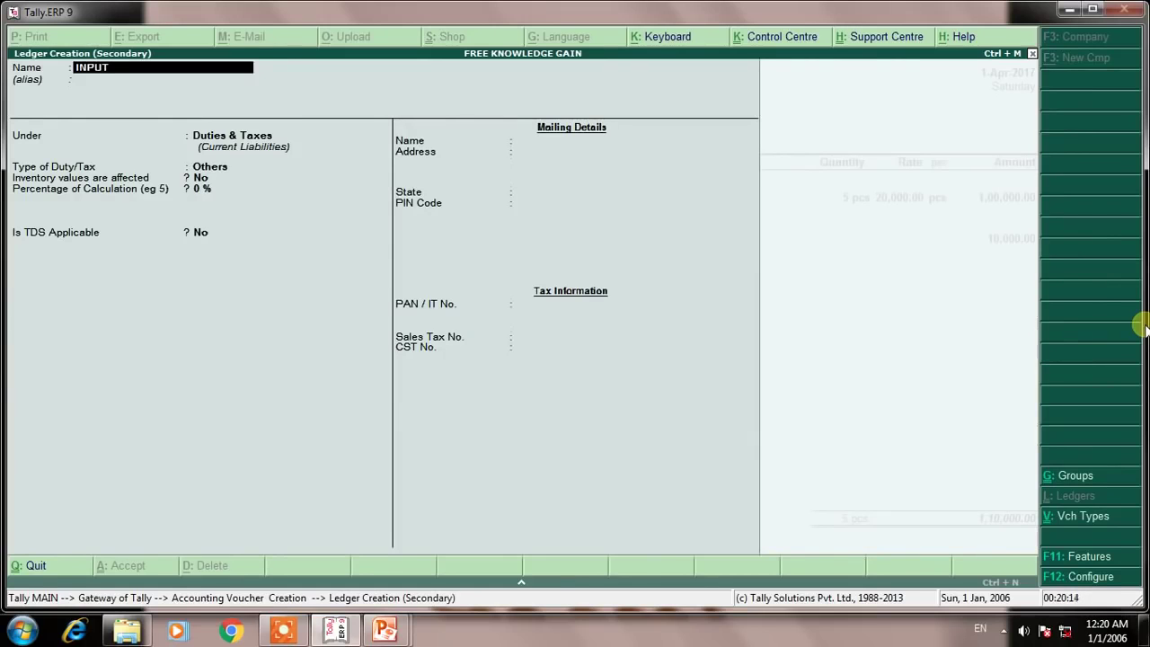
pyautogui.press('BackSpace')
pyautogui.press('BackSpace')
pyautogui.press('BackSpace')
pyautogui.press('BackSpace')
pyautogui.write('NPUT CGST')
pyautogui.press('Return')
pyautogui.press('Return')
pyautogui.press('Return')
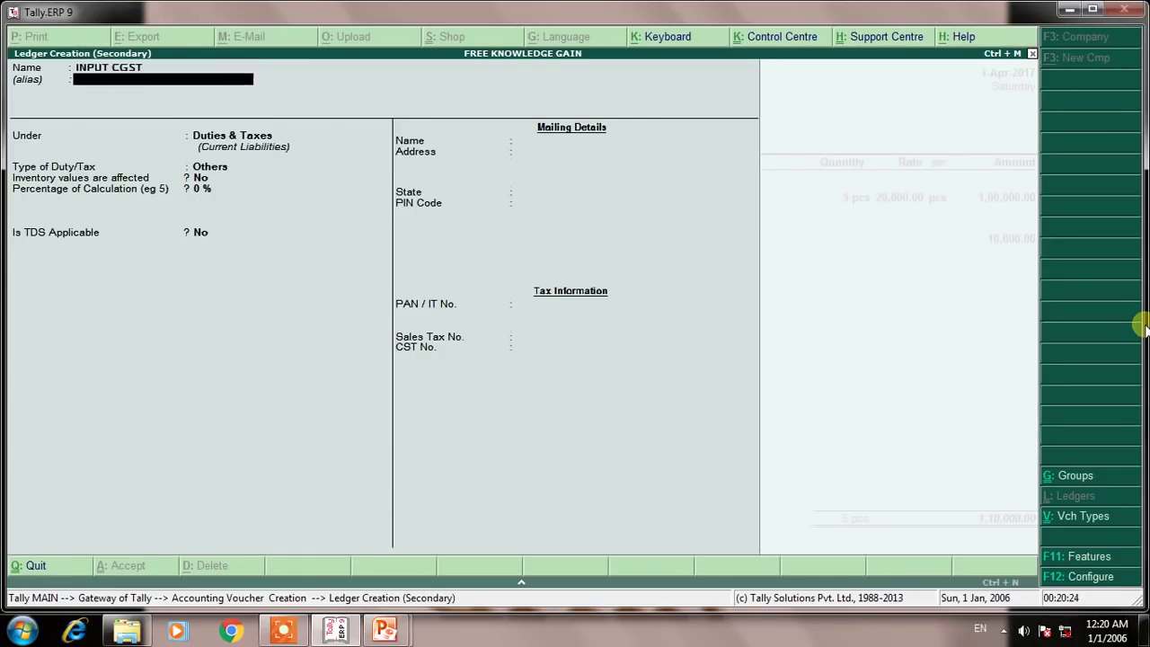
pyautogui.press('Return')
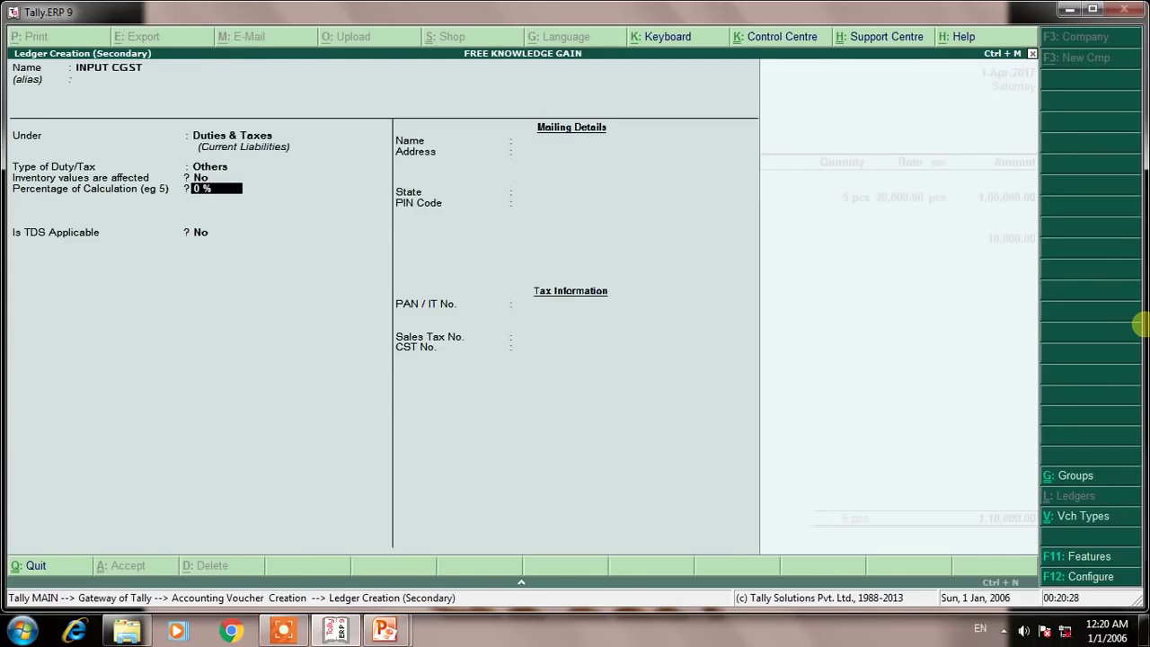
pyautogui.hotkey('ctrl', 'a')
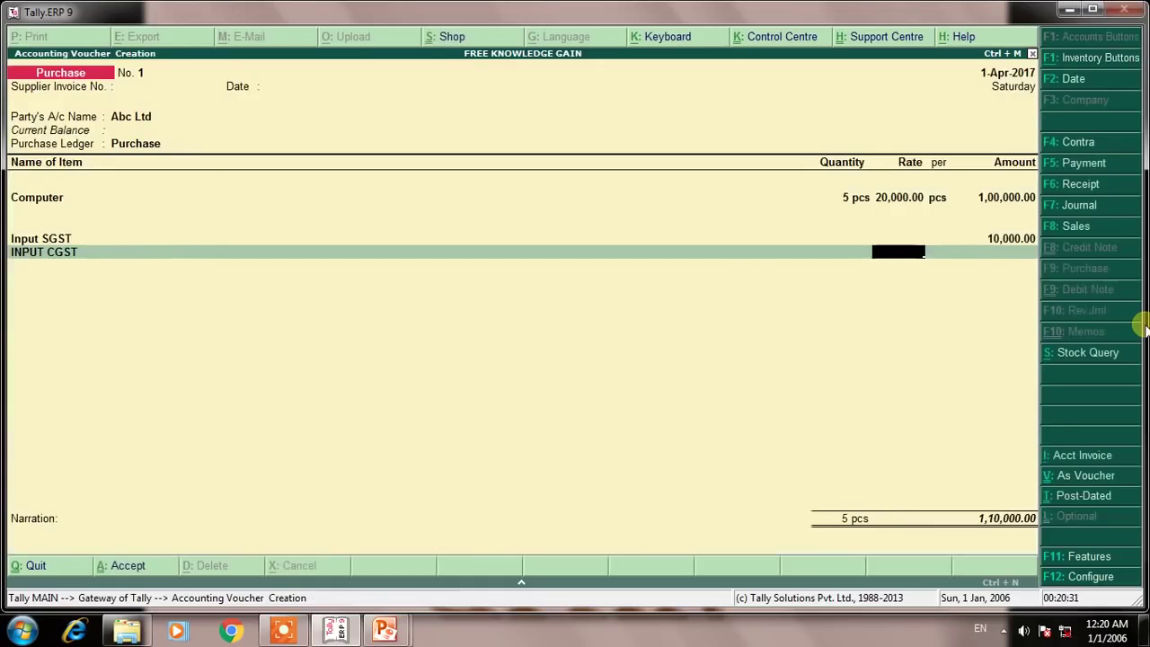
# Step: Enter an amount of 10000 for INPUT CGST and save the purchase voucher with an empty narration
pyautogui.press('Return')
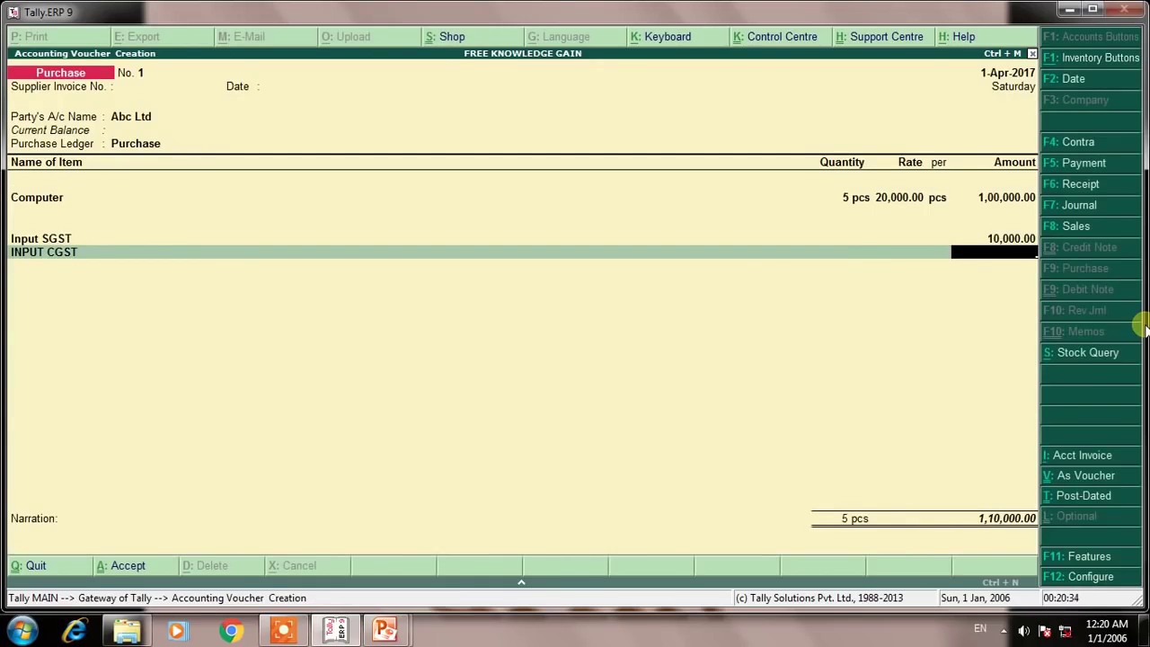
pyautogui.write('10000')
pyautogui.press('Return')
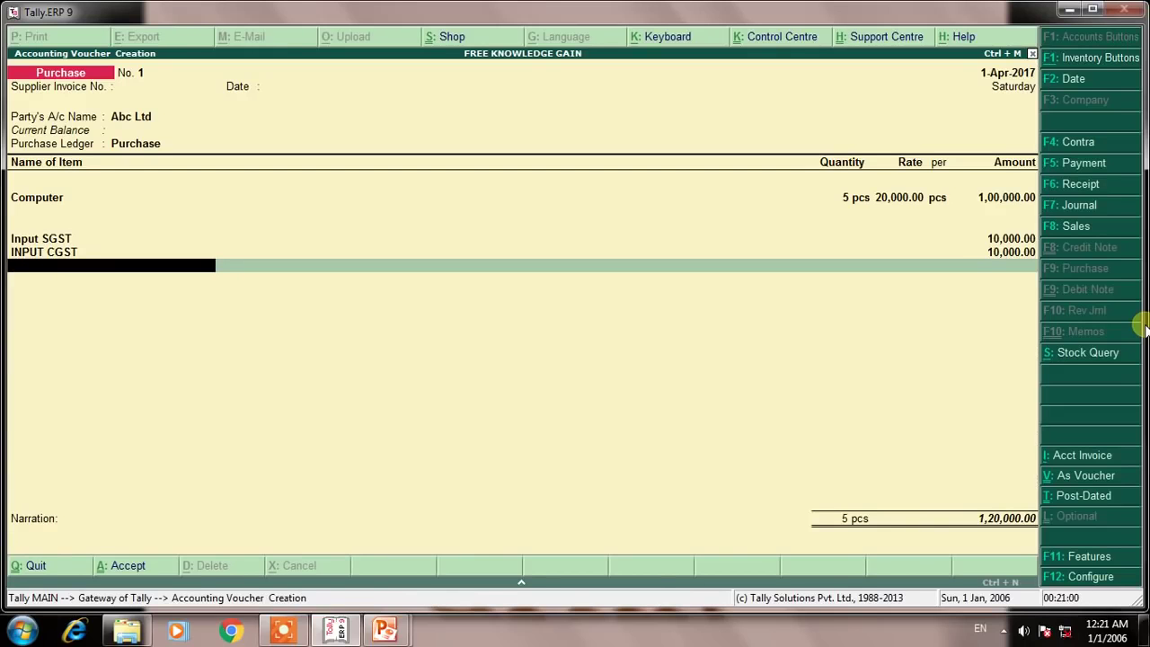
pyautogui.press('Return')
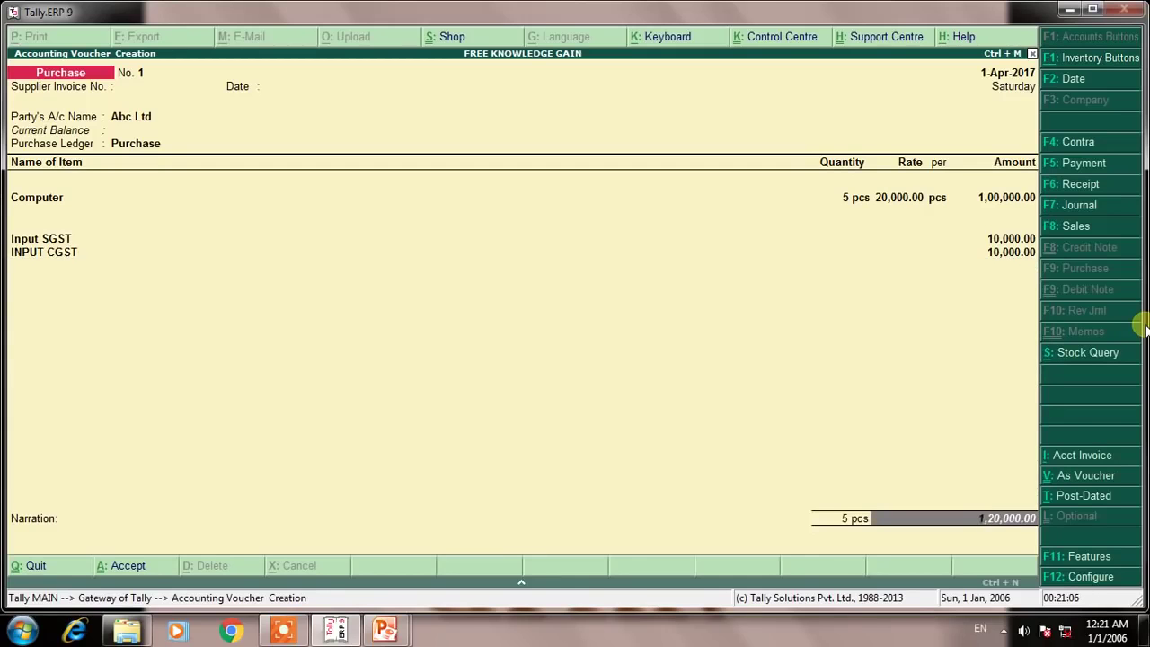
pyautogui.press('Return')
pyautogui.press('Return')
pyautogui.press('Return')
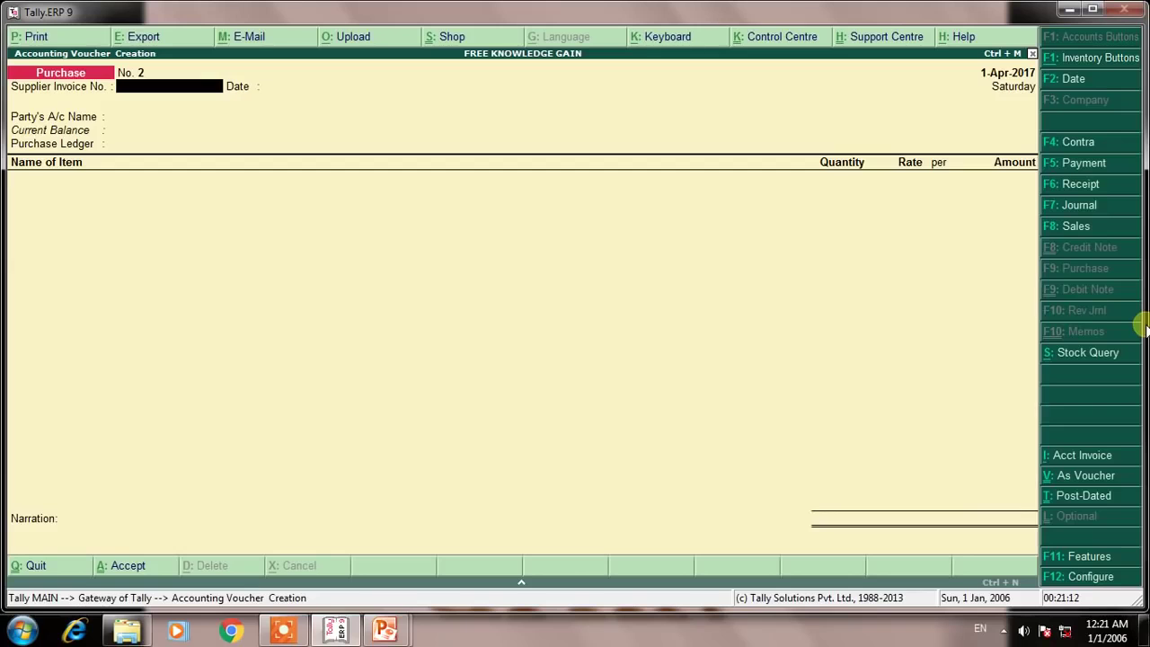
# Step: Switch to a sales voucher, leave the reference empty and open a new ledger for the party account
pyautogui.press('F8')
pyautogui.press('Return')
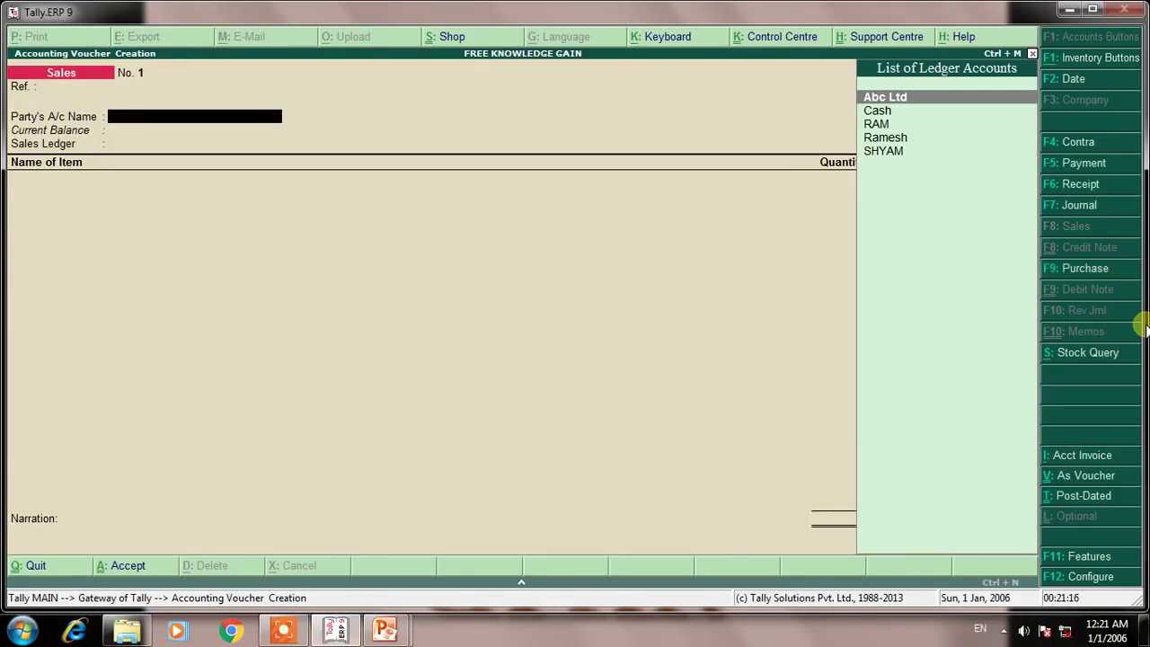
pyautogui.hotkey('alt', 'c')
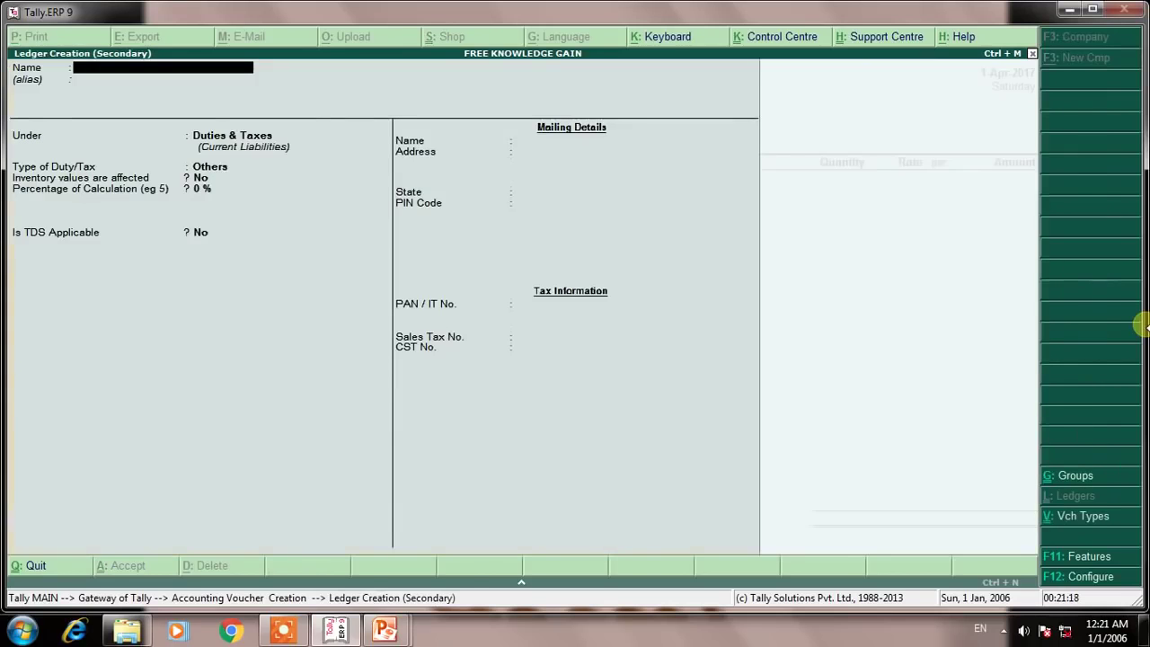
pyautogui.write('RAM')
pyautogui.press('Return')
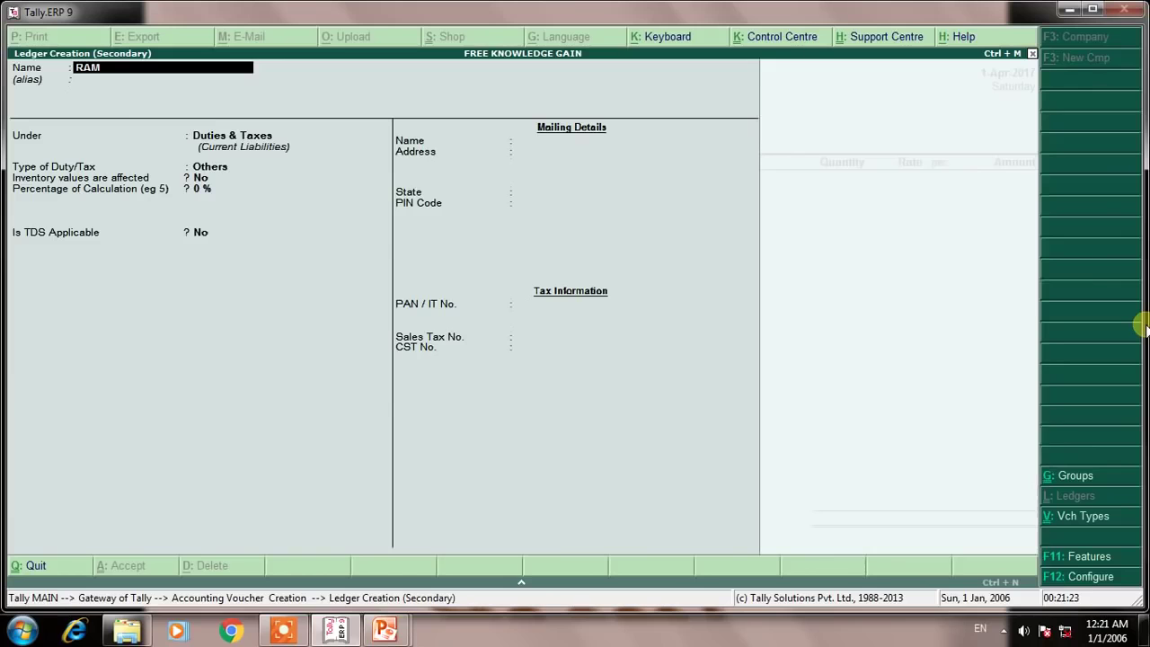
pyautogui.write('SHYAM')
pyautogui.press('Return')
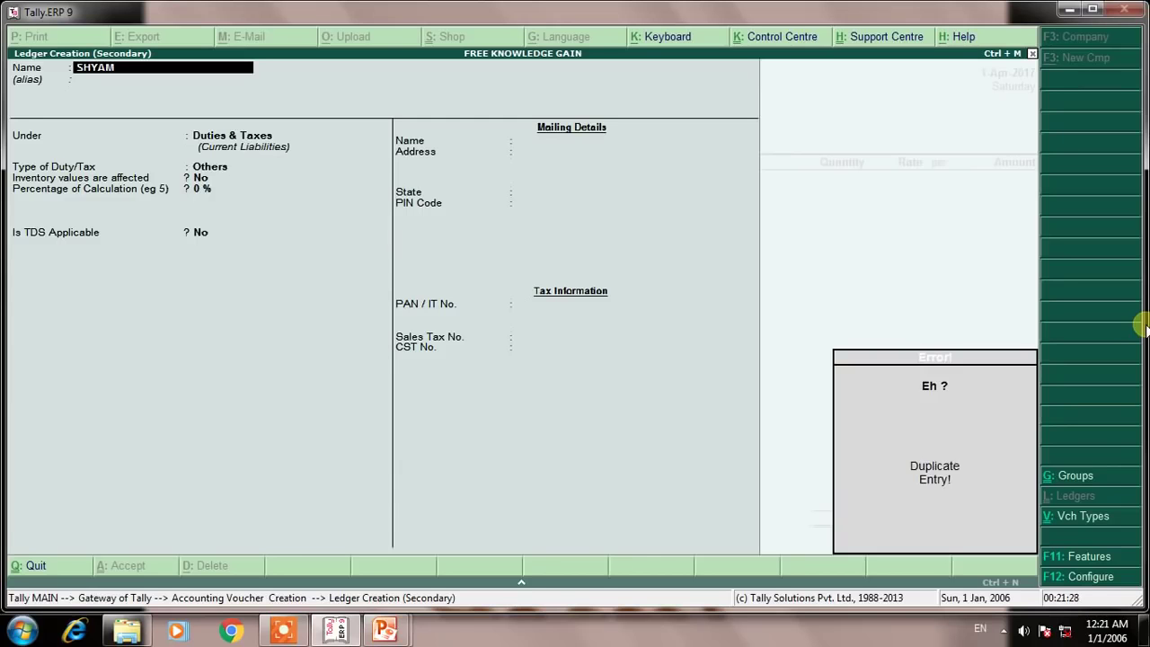
# Step: Create the customer's ledger under Sundry Debtors, save it and accept the party details with the despatch and order fields empty
pyautogui.write('RAJU')
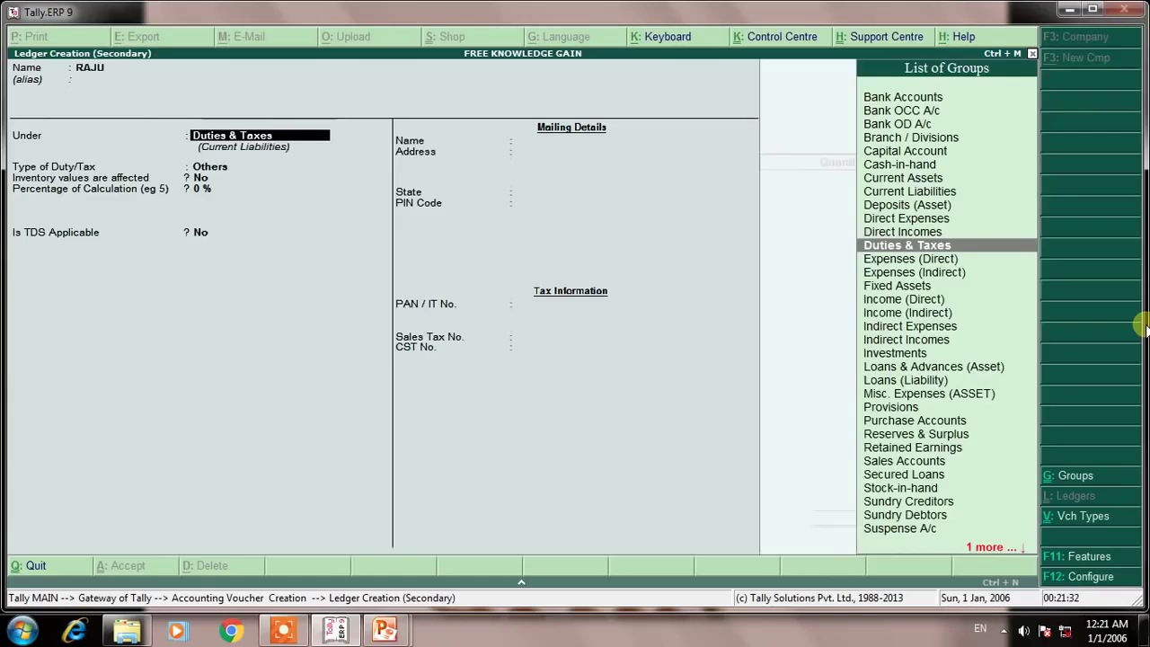
pyautogui.write('SUN')
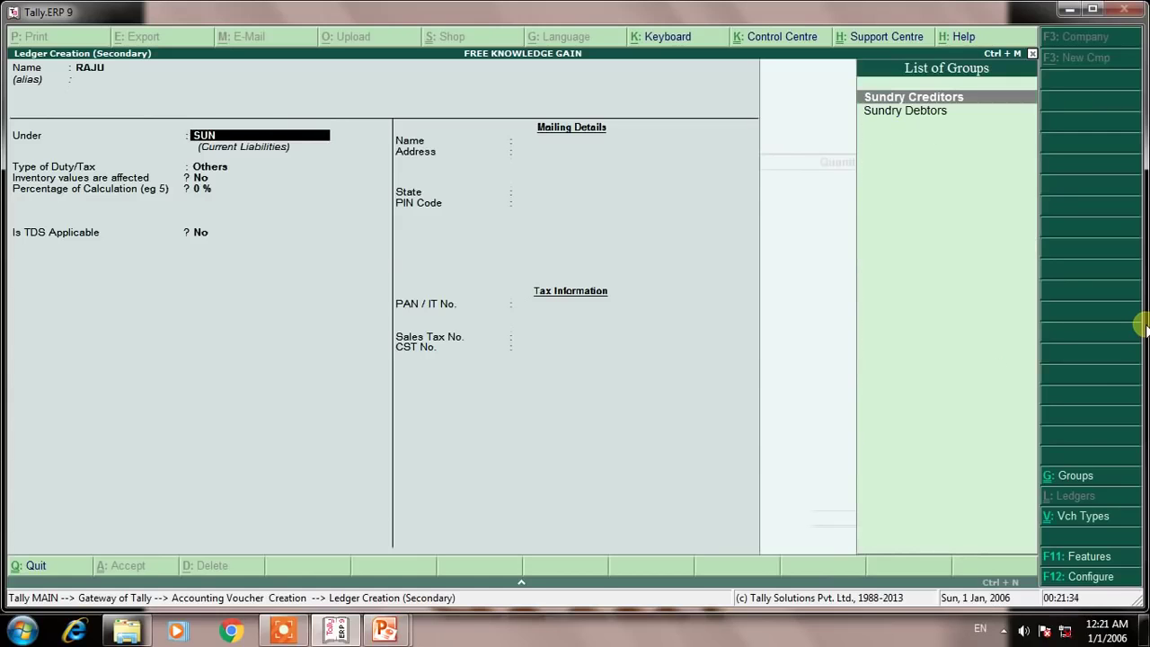
pyautogui.press('Down')
pyautogui.press('Return')
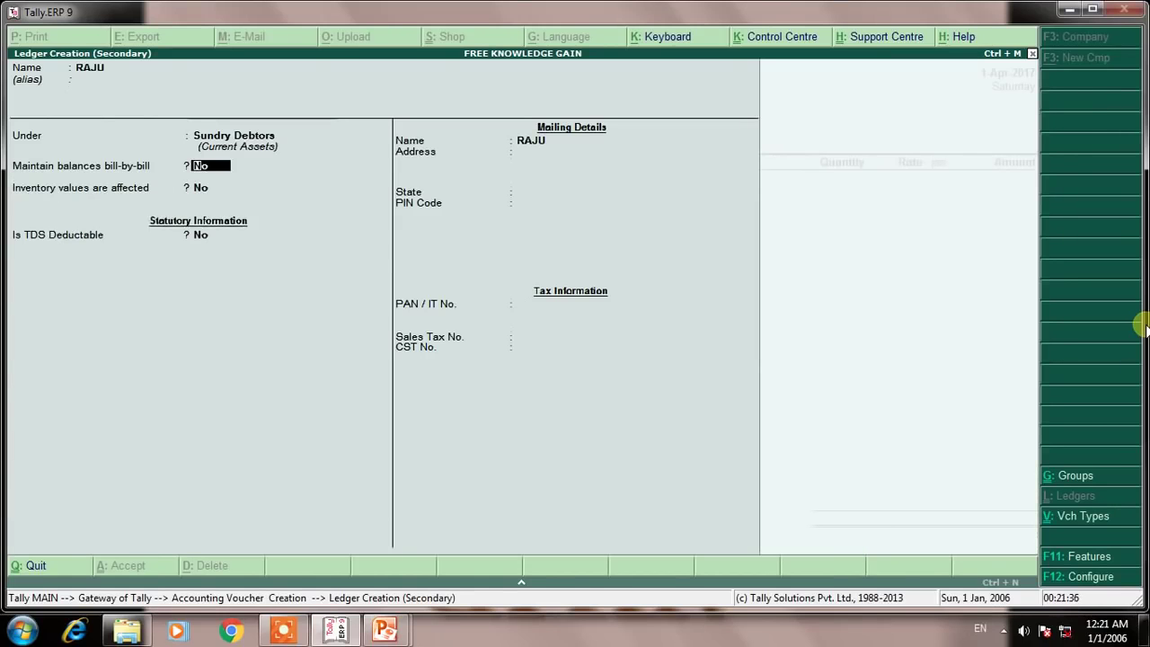
pyautogui.hotkey('ctrl', 'a')
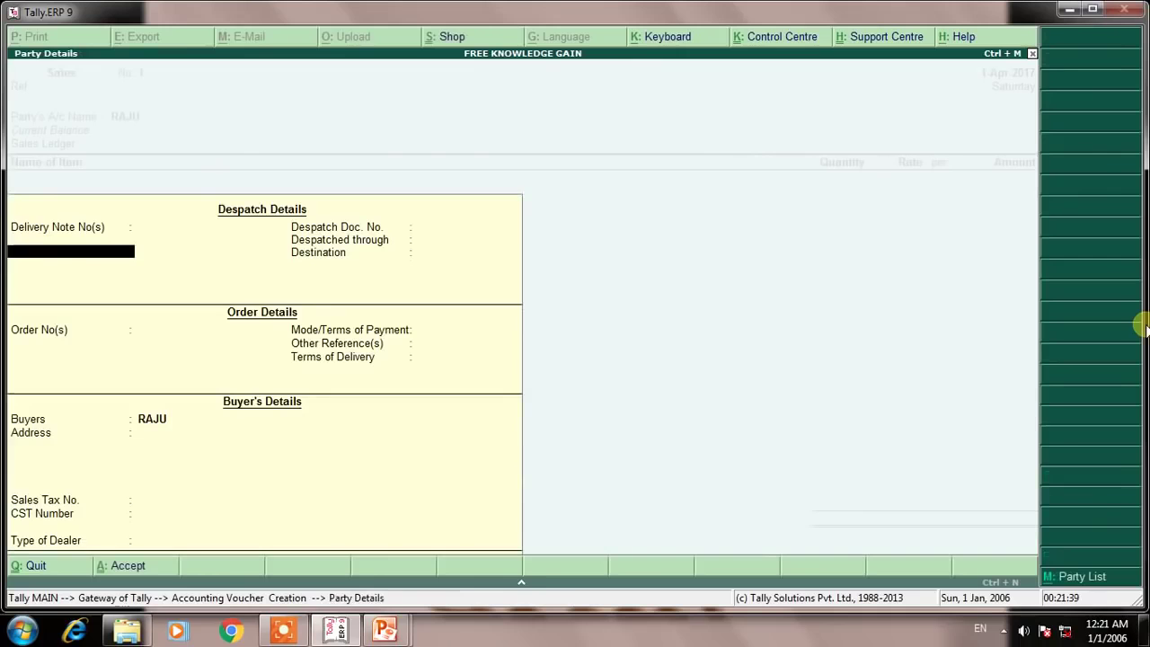
pyautogui.hotkey('ctrl', 'a')
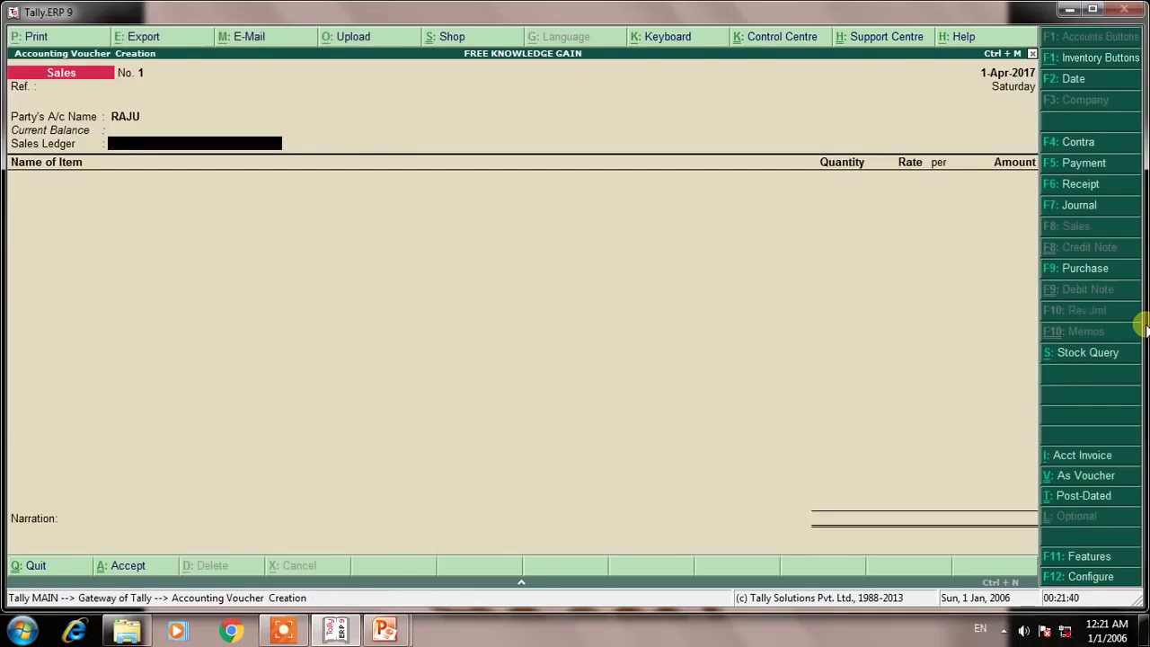
# Step: Create a ledger named SALE under Sales Accounts and save it as the voucher's sales ledger
pyautogui.hotkey('alt', 'c')
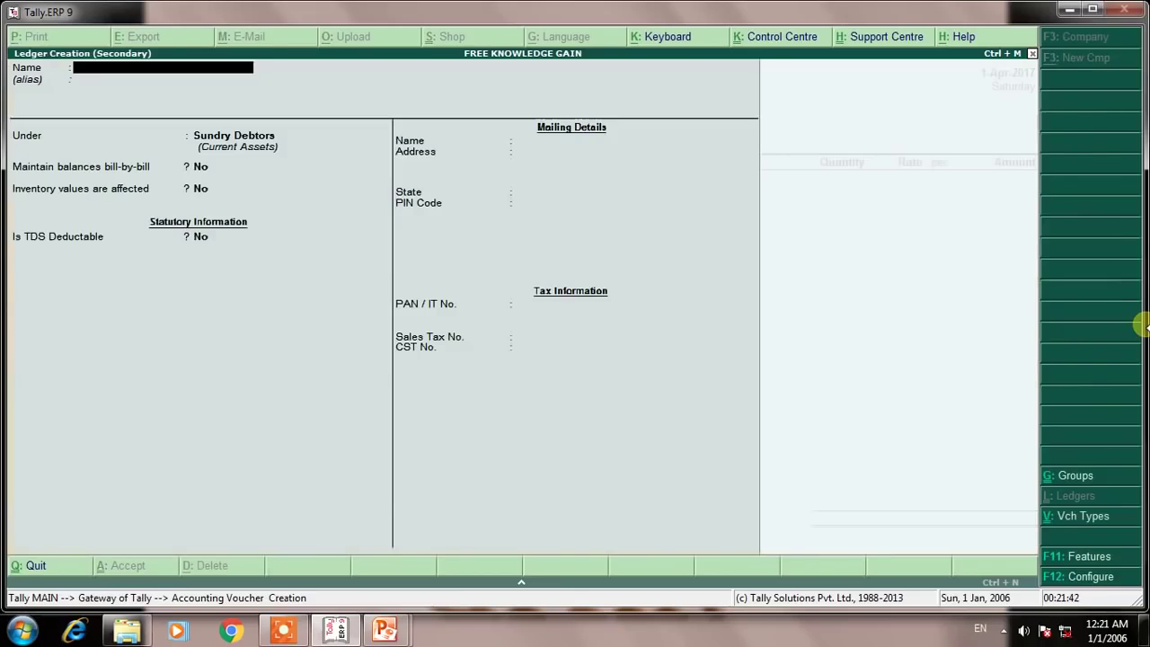
pyautogui.write('SALE')
pyautogui.press('Return')
pyautogui.press('Return')
pyautogui.write('SALE')
pyautogui.press('Return')
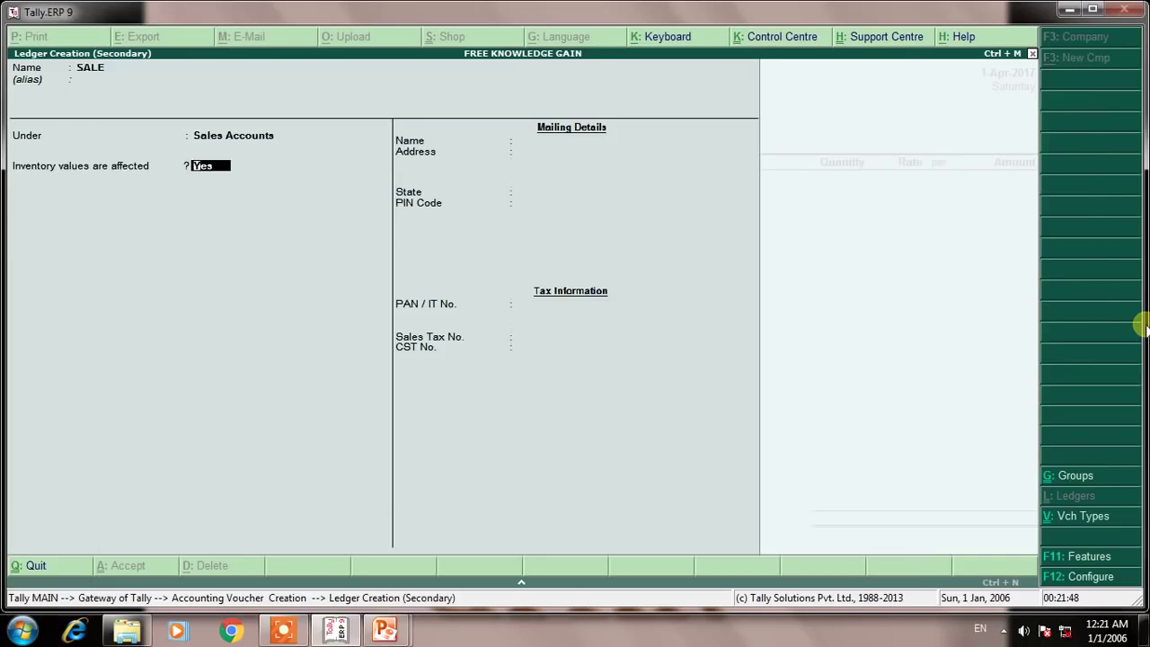
pyautogui.hotkey('ctrl', 'a')
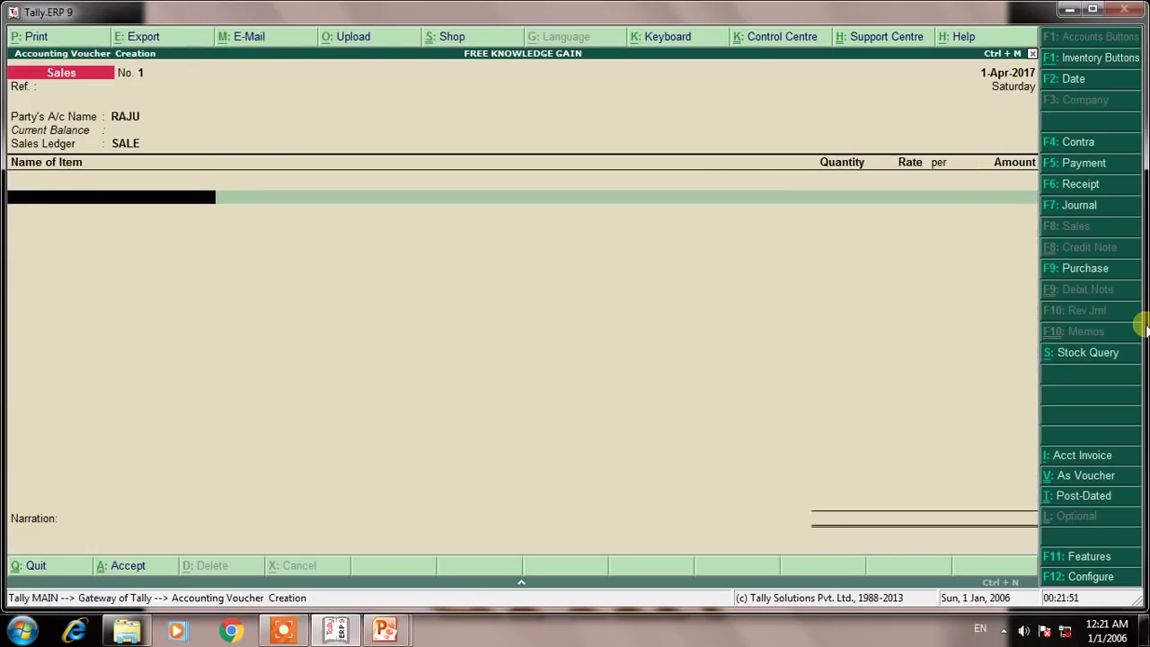
# Step: Add 5 pcs of the Computer item at a rate of 25,000 per piece and end the item list
pyautogui.write('COM')
pyautogui.press('Return')
pyautogui.write('5')
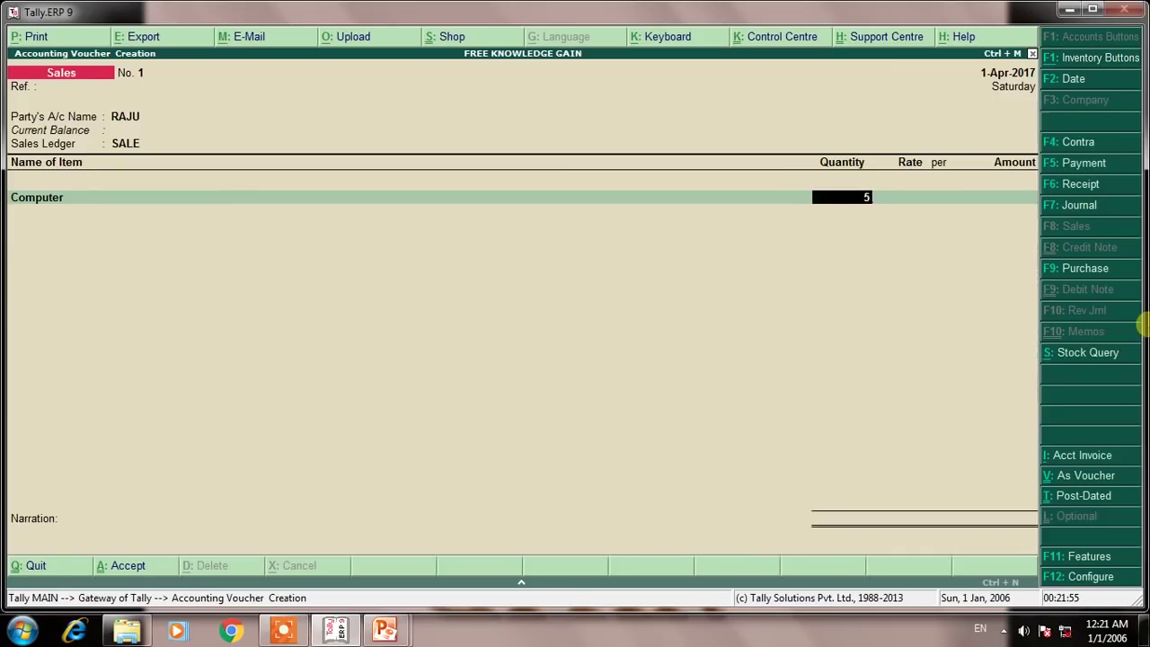
pyautogui.press('Return')
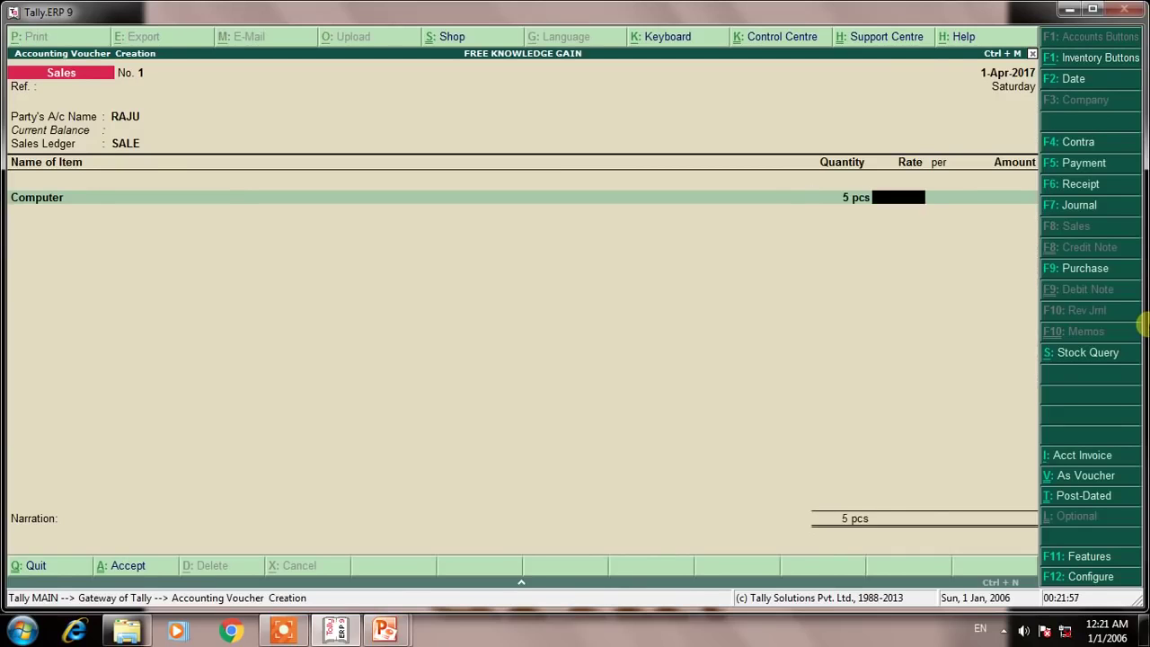
pyautogui.write('25,')
pyautogui.write('000')
pyautogui.press('Return')
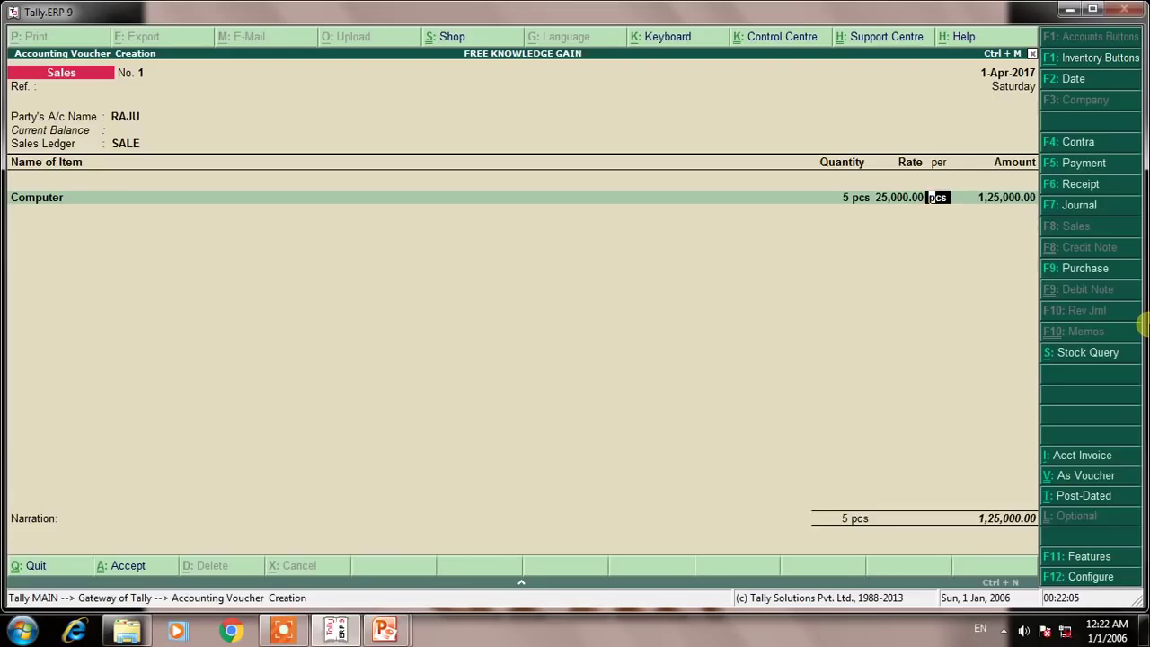
pyautogui.press('Return')
pyautogui.press('Return')
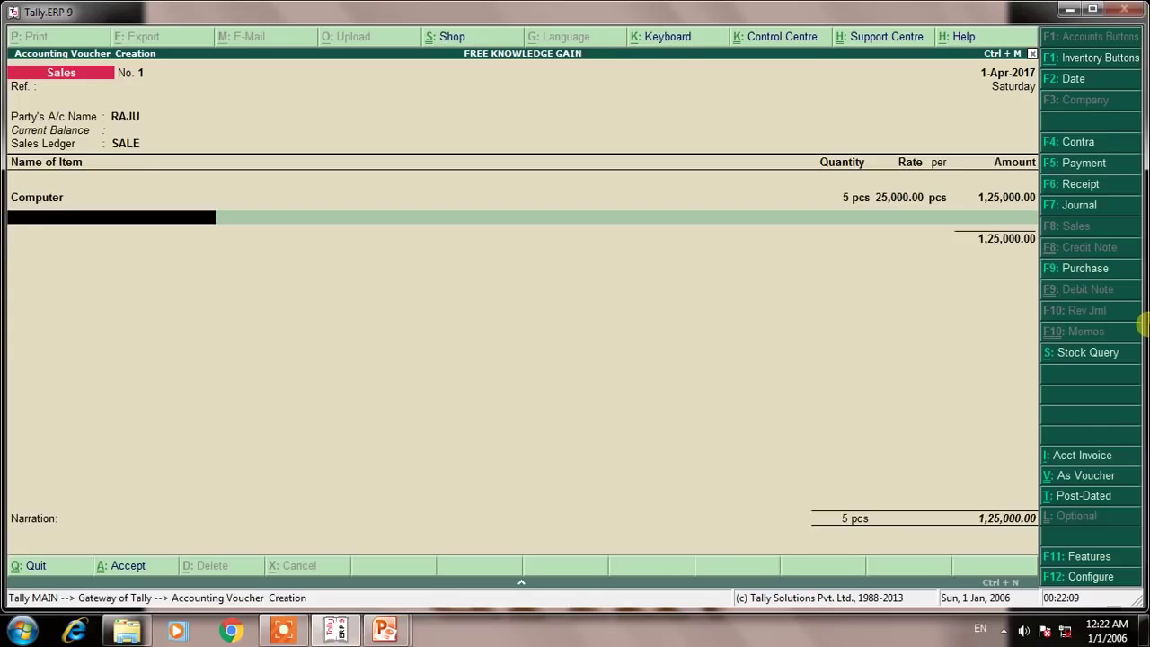
pyautogui.press('Return')
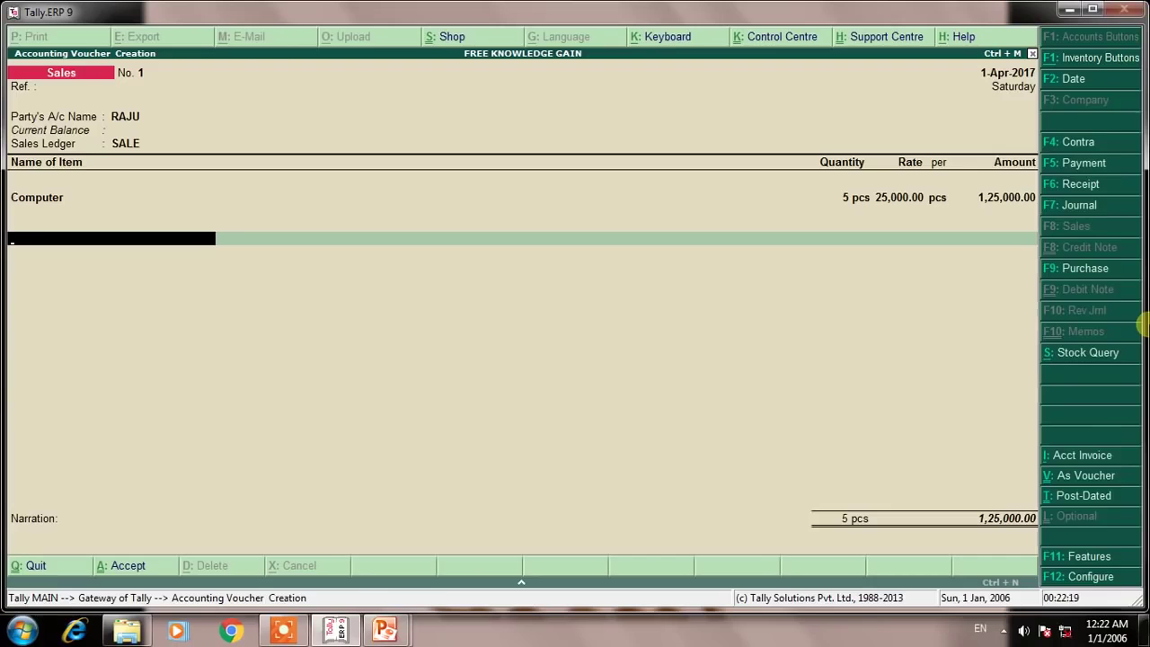
# Step: Create an OUTPUT SGST ledger under Duties & Taxes with duty type Others, and enter 12500 as its amount
pyautogui.hotkey('alt', 'c')
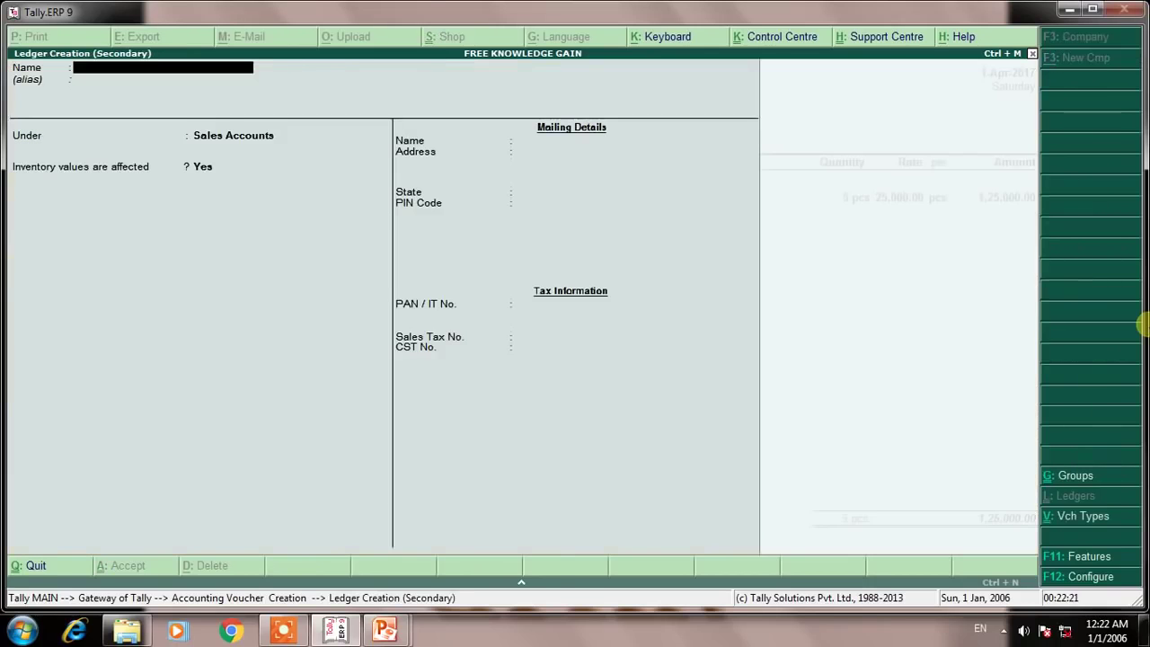
pyautogui.write('OUTPUT SGST')
pyautogui.press('Return')
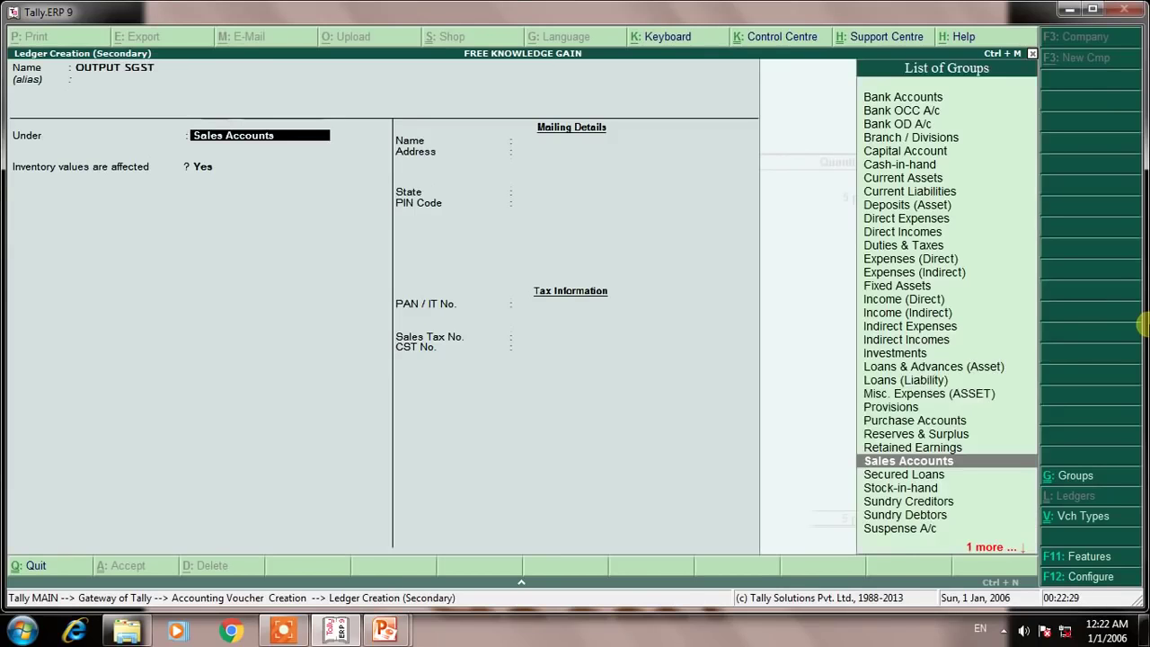
pyautogui.write('tax')
pyautogui.press('Return')
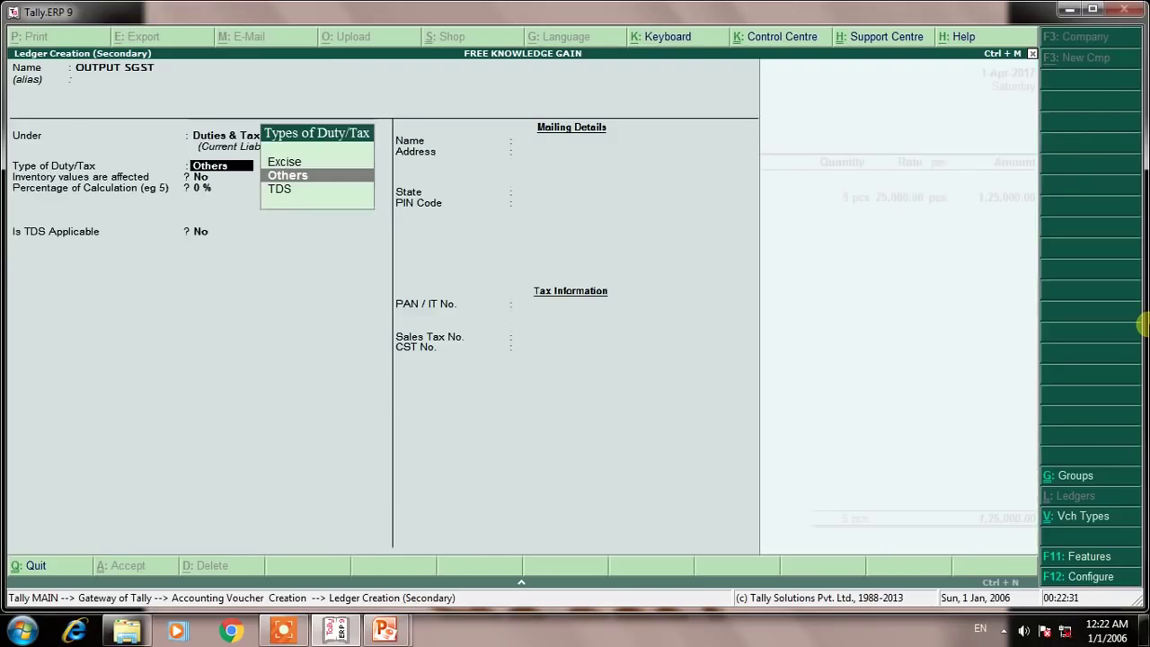
pyautogui.press('Return')
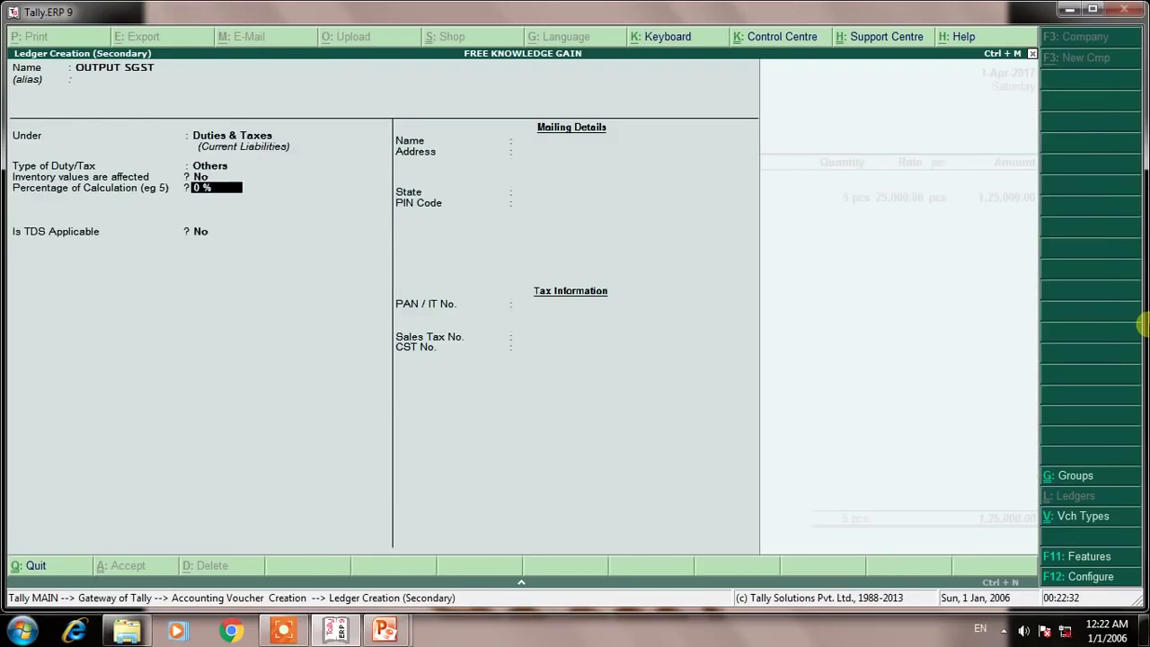
pyautogui.hotkey('ctrl', 'a')
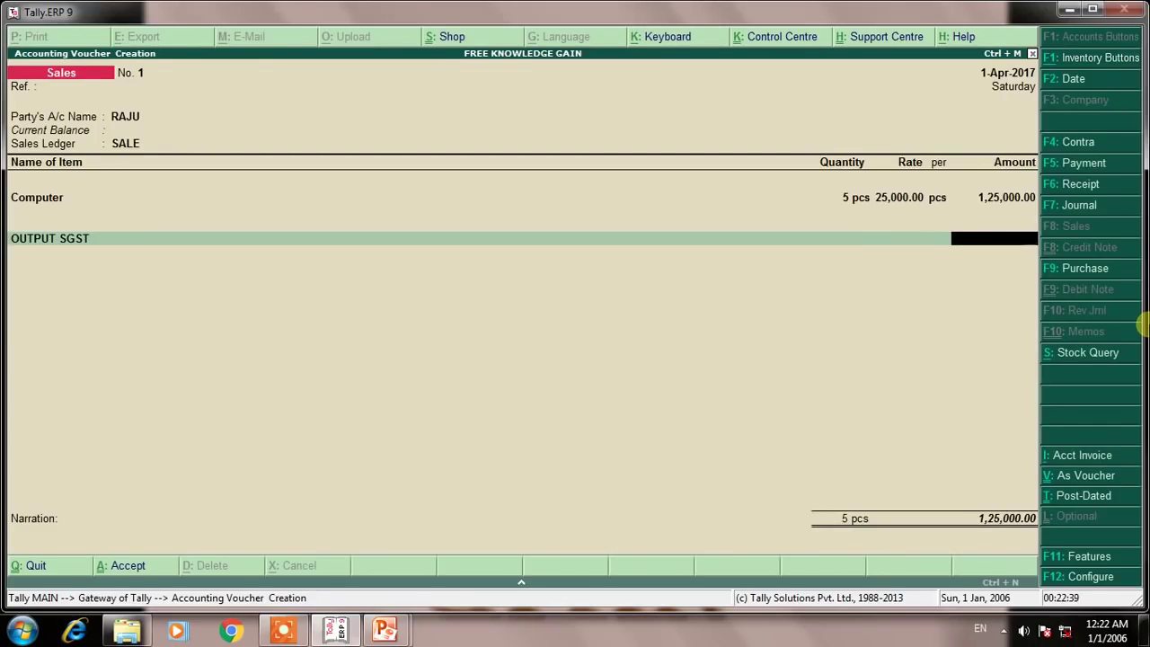
pyautogui.write('12500')
pyautogui.press('Return')
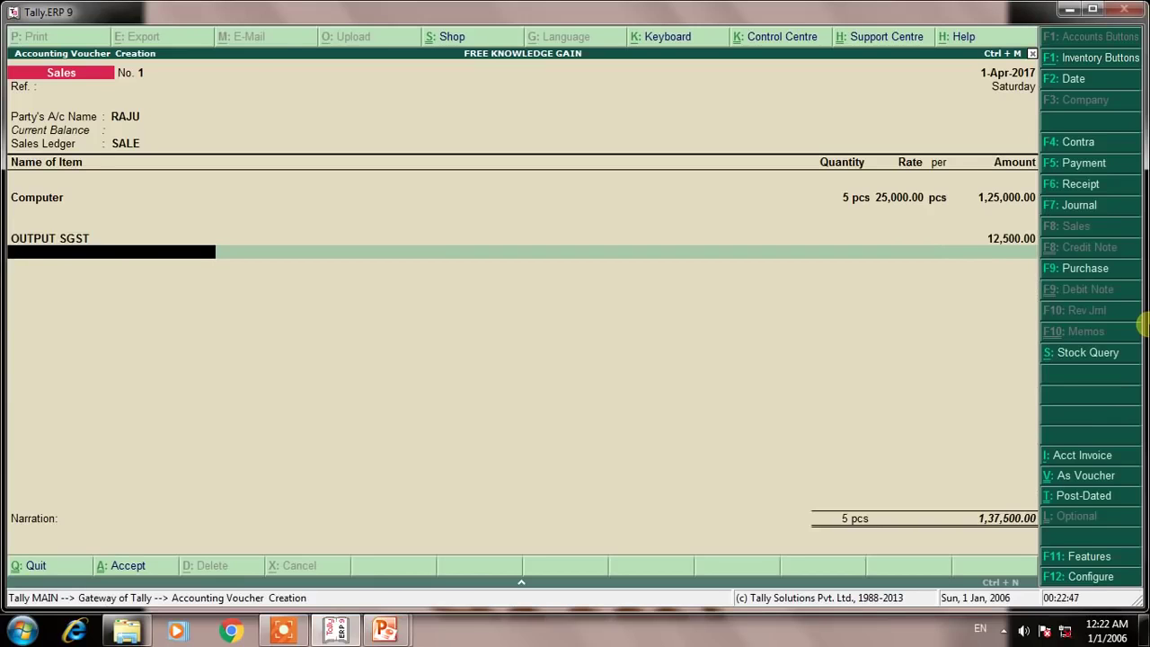
# Step: Create a ledger named OUTPUT CGST under Duties & Taxes with duty type Others and save it
pyautogui.hotkey('alt', 'c')
pyautogui.write('OUT')
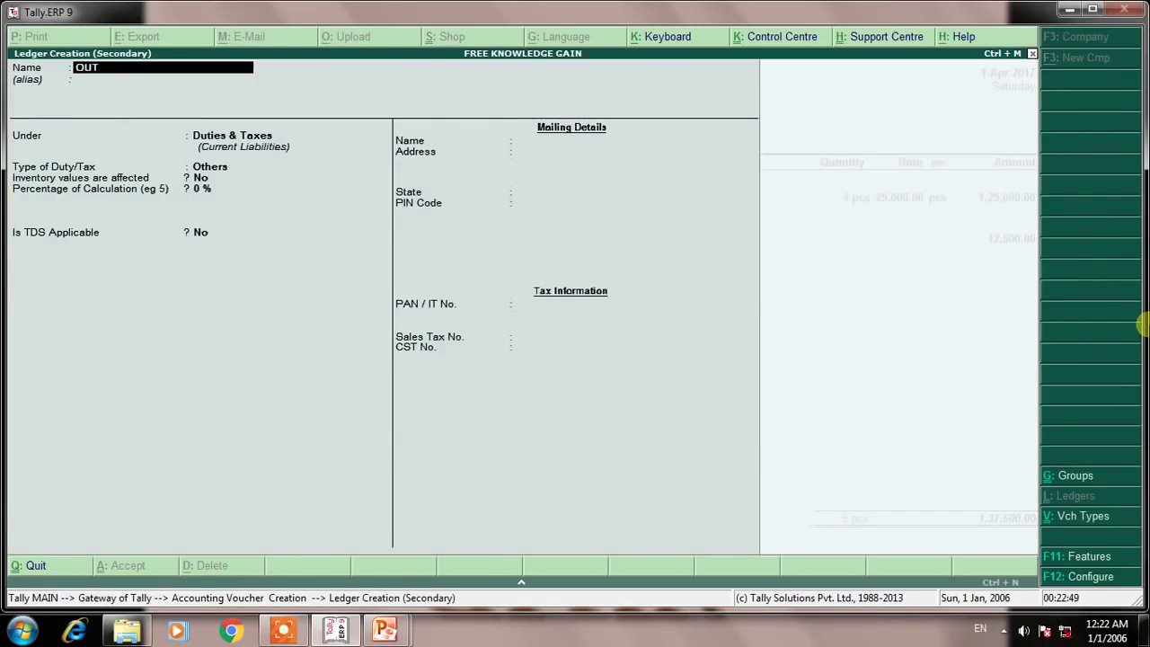
pyautogui.write('PUT CGST')
pyautogui.press('Return')
pyautogui.press('Return')
pyautogui.press('Return')
pyautogui.press('Return')
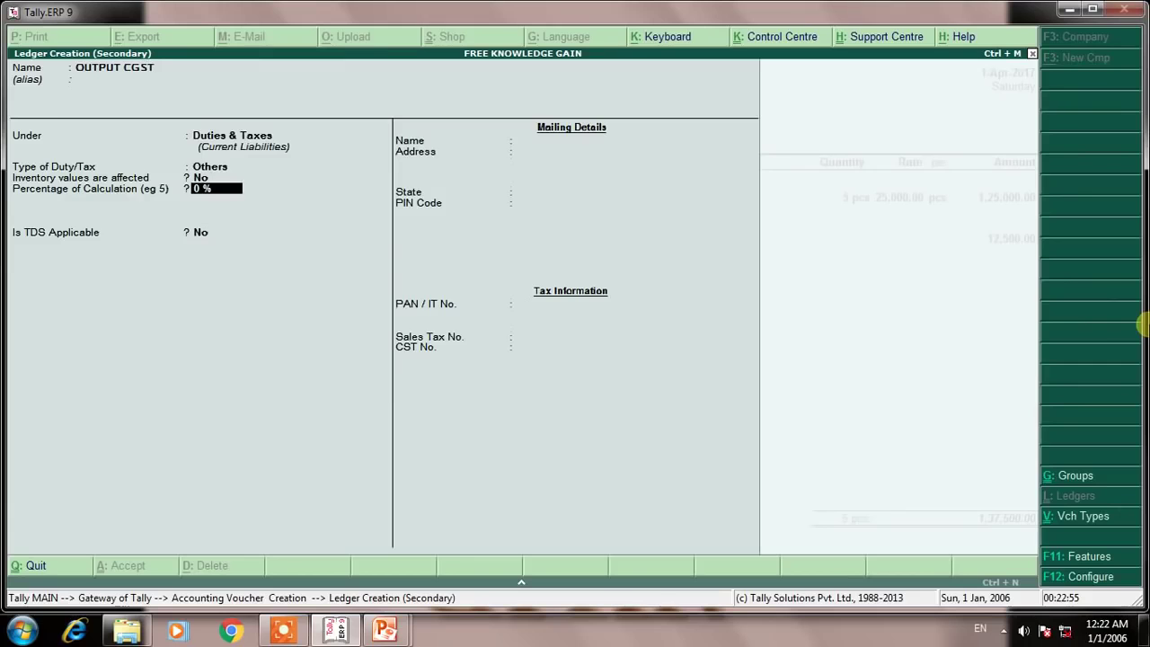
pyautogui.hotkey('ctrl', 'a')
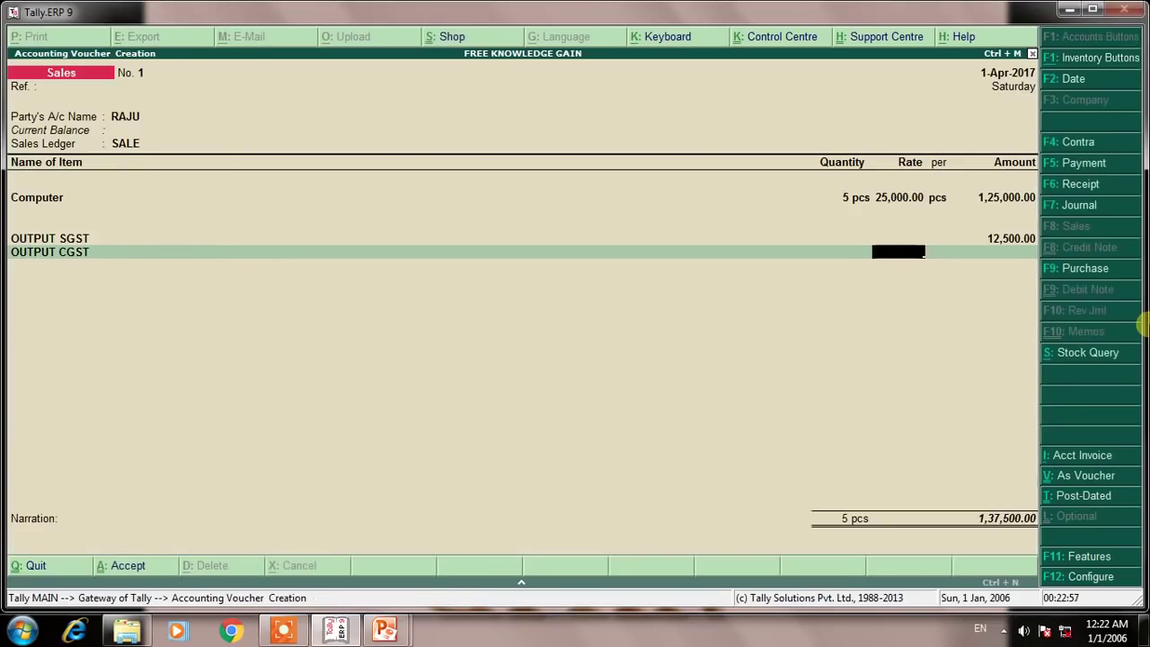
# Step: Enter an amount of 12500 for OUTPUT CGST without a rate and save the sales voucher with an empty narration
pyautogui.press('Return')
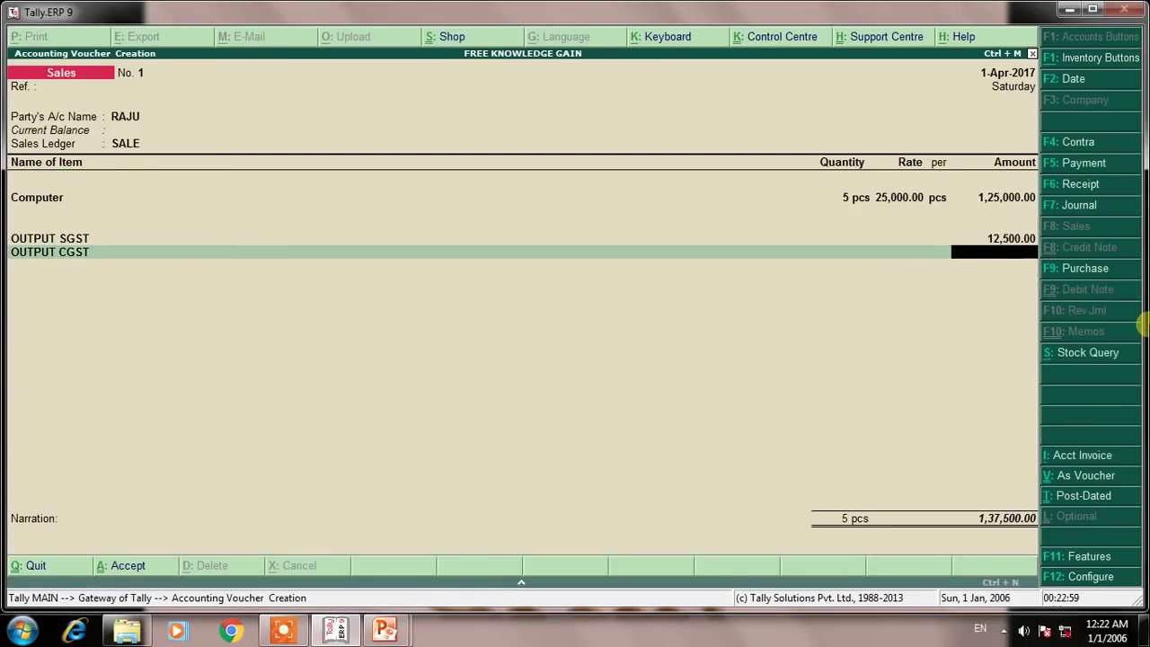
pyautogui.write('12500')
pyautogui.press('Return')
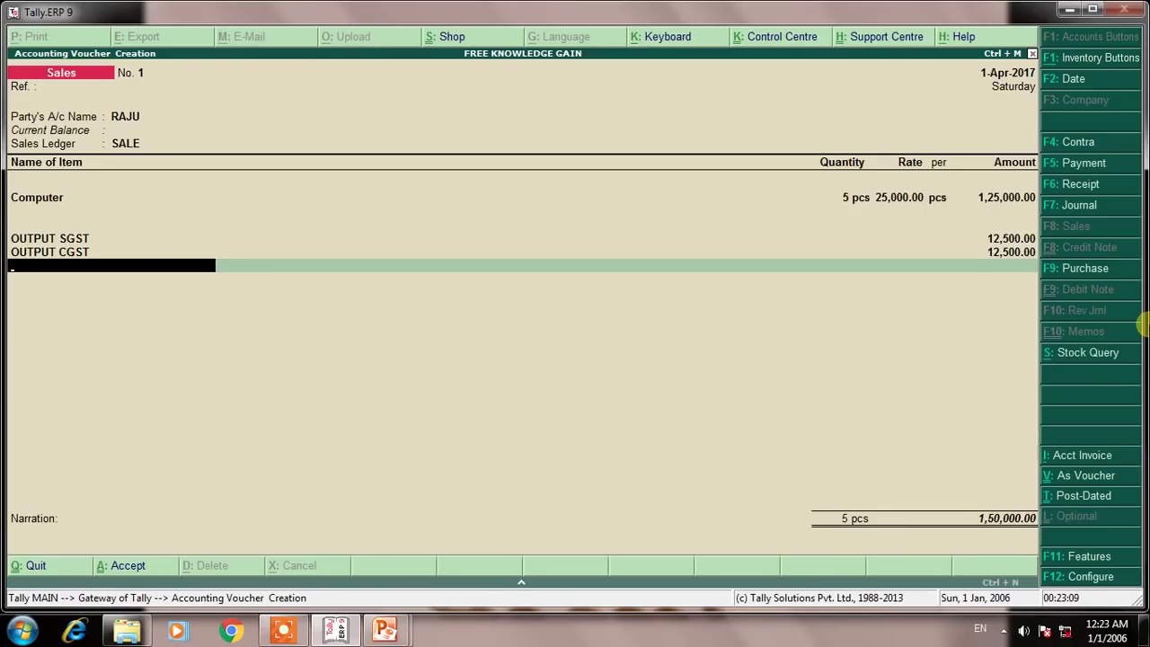
pyautogui.press('Return')
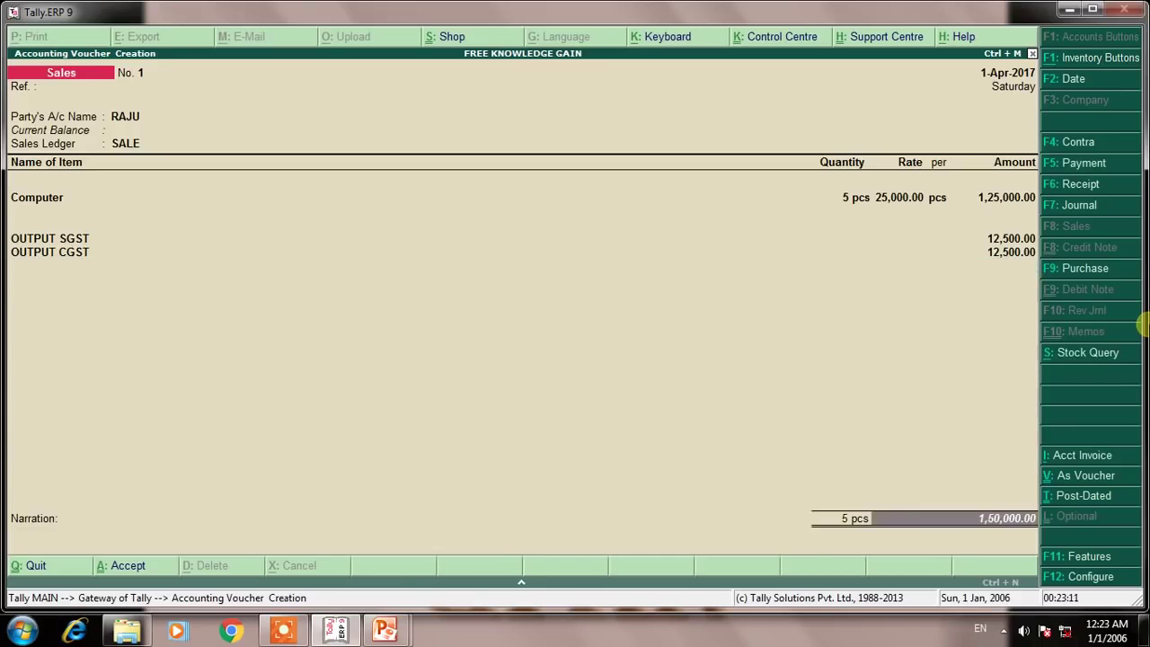
pyautogui.press('Return')
pyautogui.press('Return')
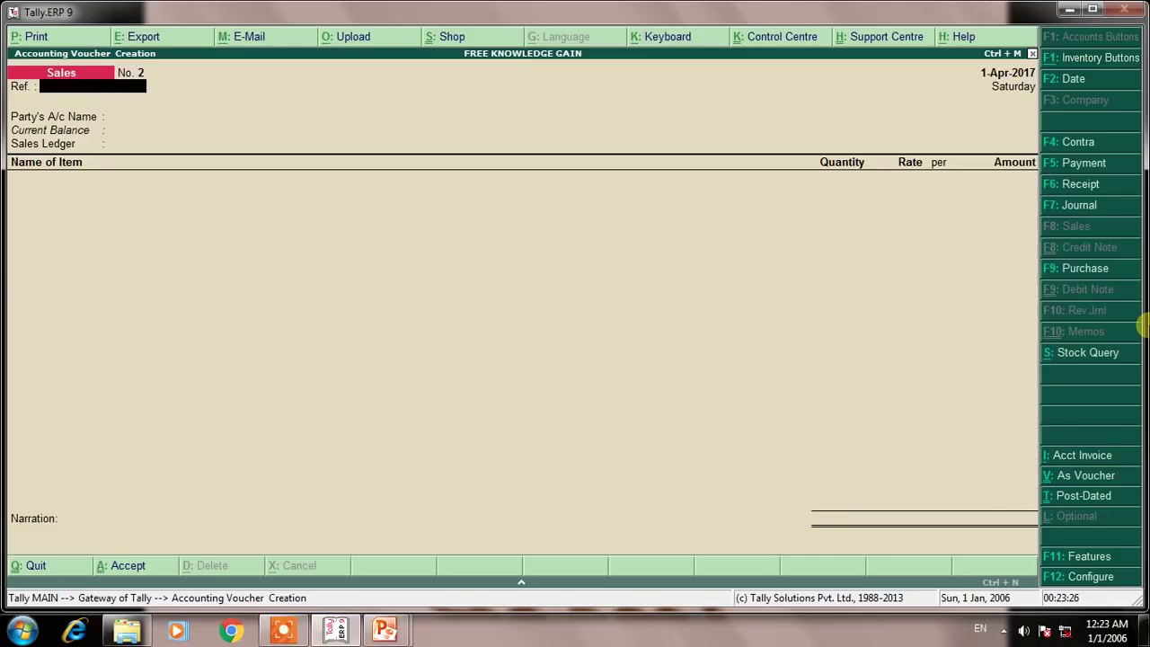
# Step: Leave voucher entry and display the balance sheet in detailed view
pyautogui.press('Escape')
pyautogui.press('Escape')
pyautogui.press('Escape')
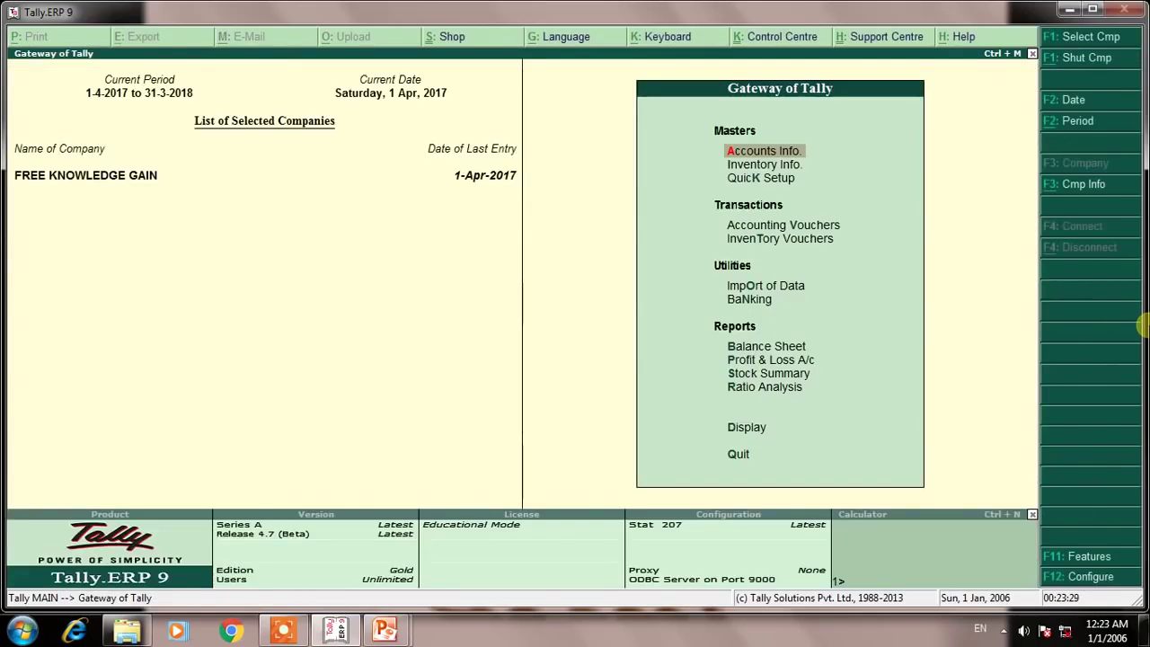
pyautogui.press('b')
pyautogui.hotkey('alt', 'F1')
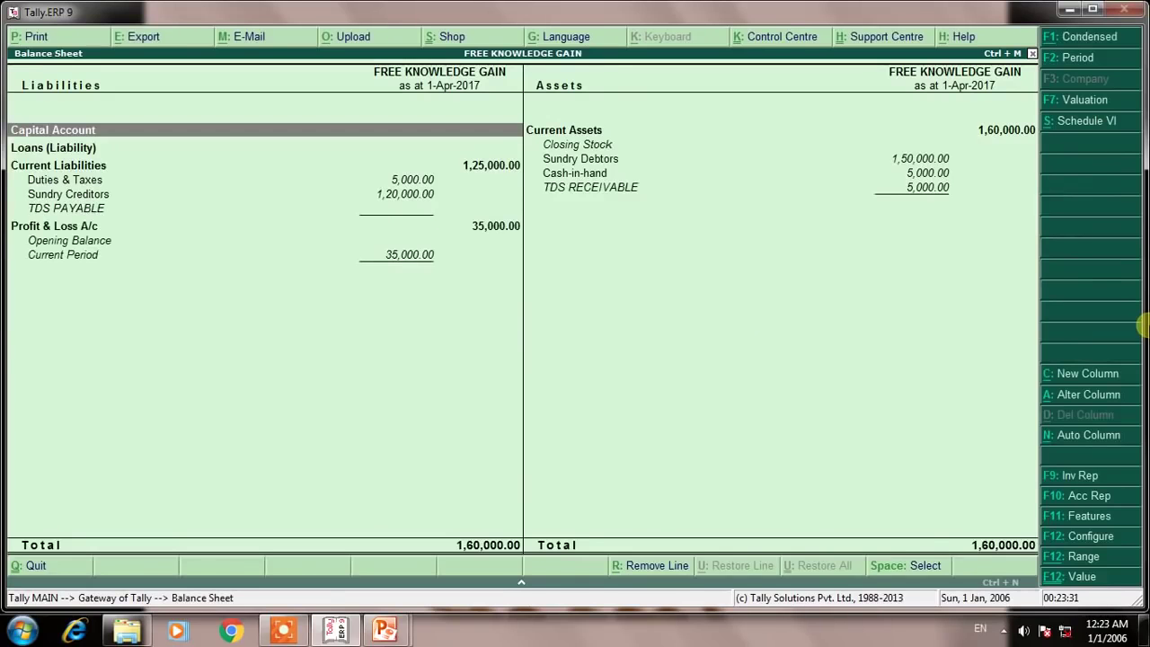
# Step: Open the Duties & Taxes group summary from the balance sheet and examine the input and output CGST and SGST balances
pyautogui.press('Down')
pyautogui.press('Down')
pyautogui.press('Down')
pyautogui.press('Return')
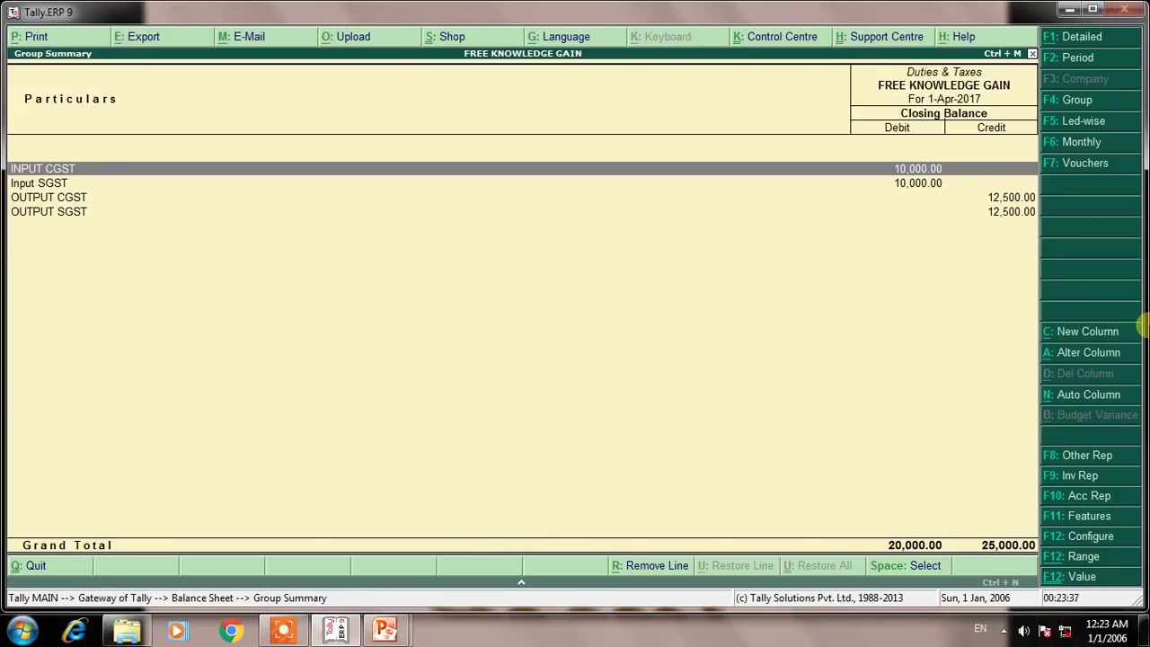
pyautogui.press('Down')
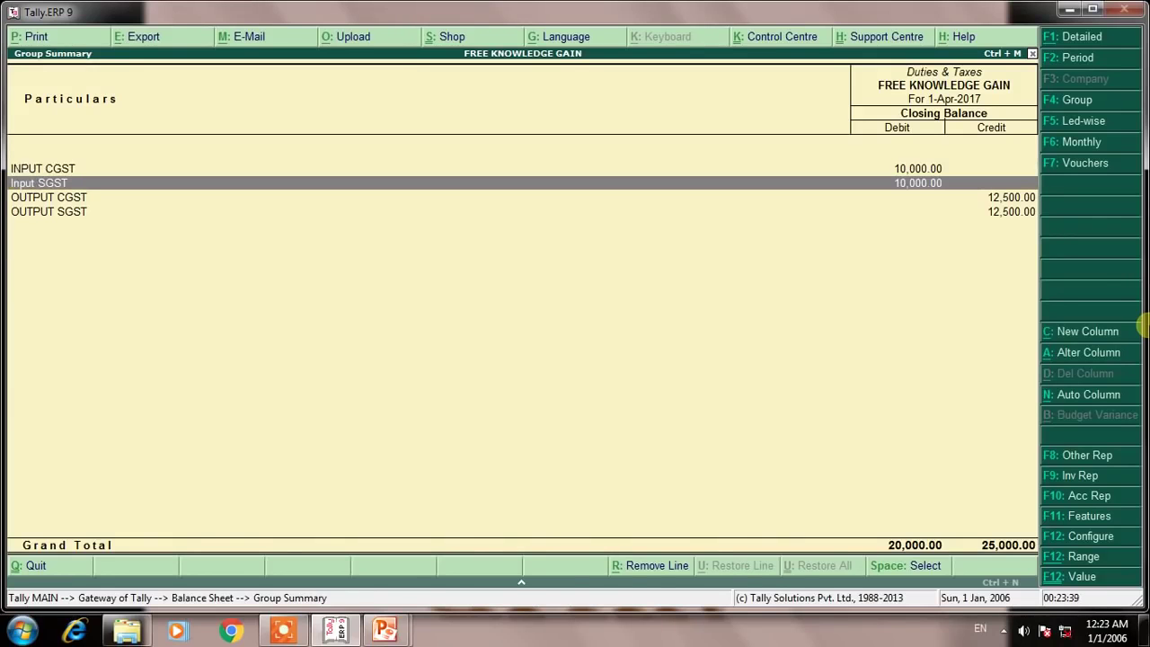
pyautogui.press('Down')
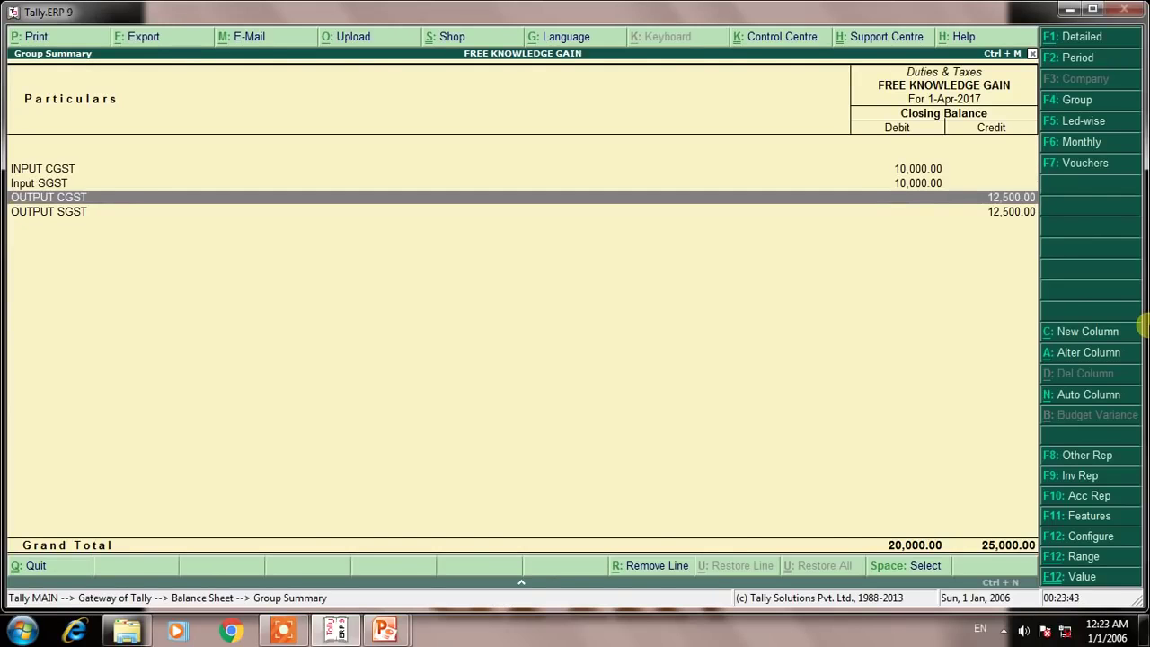
pyautogui.press('Down')
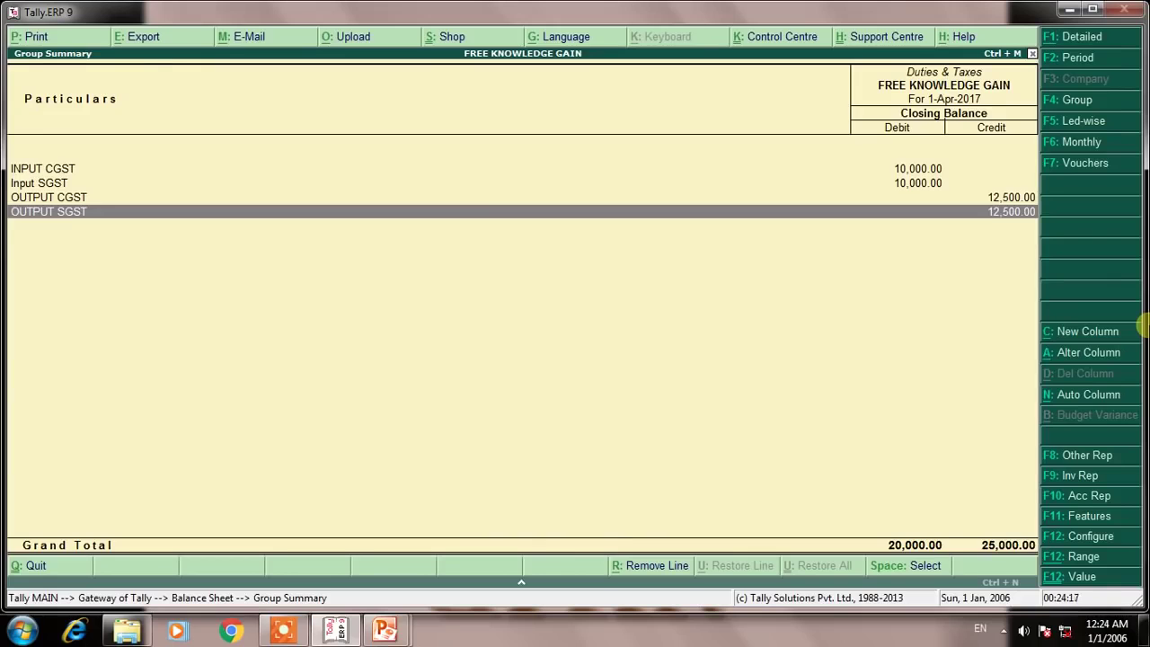
# Step: Close the group summary and balance sheet, and open a new journal voucher
pyautogui.press('Escape')
pyautogui.press('Escape')
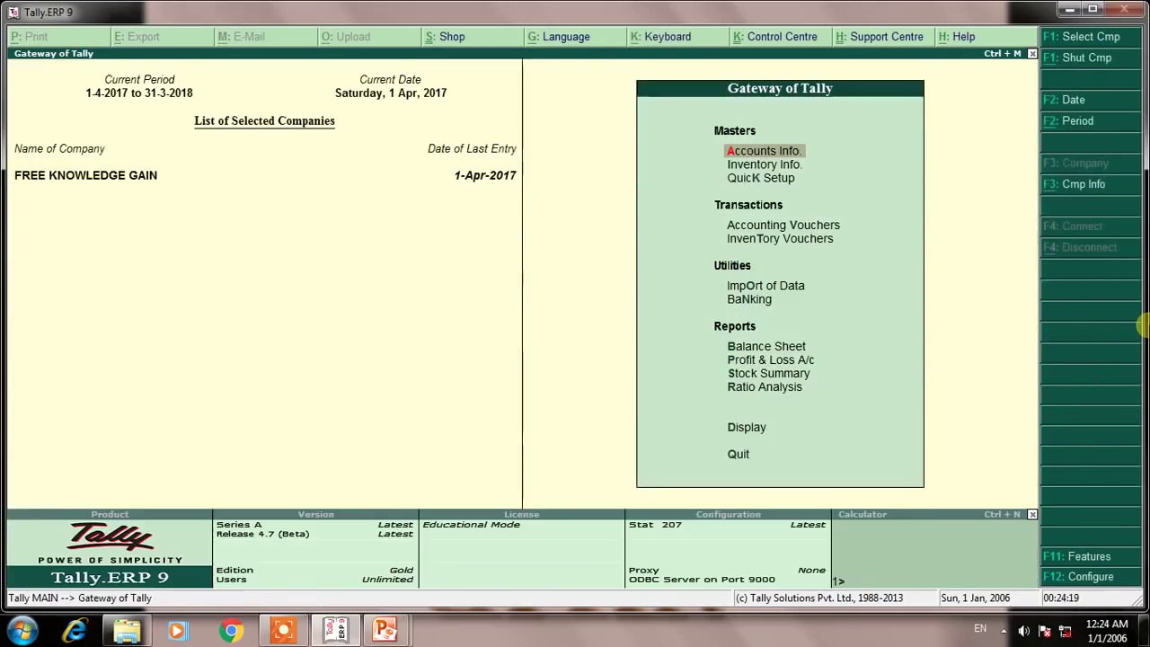
pyautogui.press('v')
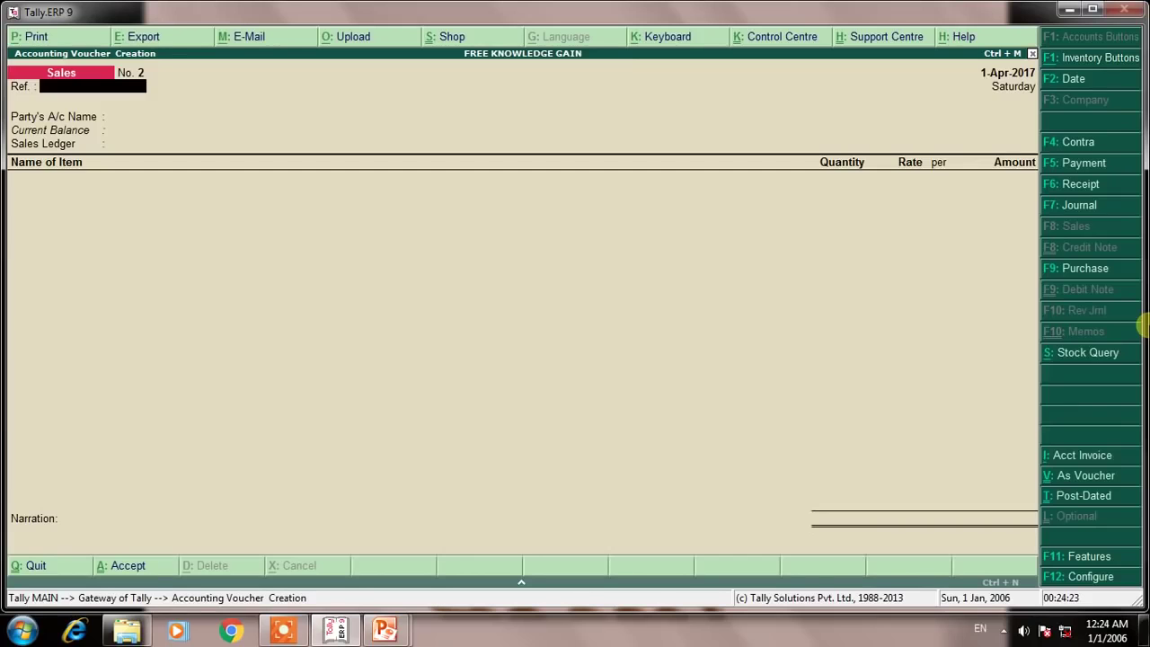
pyautogui.press('F7')
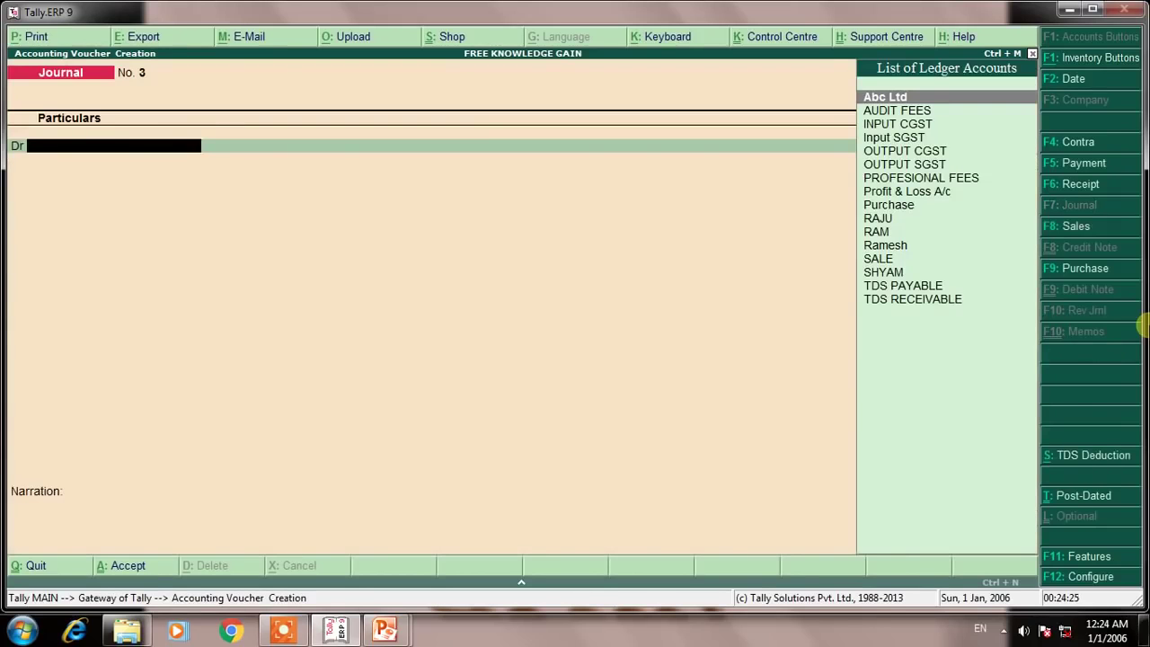
# Step: Switch to a payment voucher and debit OUTPUT SGST with 12500
pyautogui.press('F5')
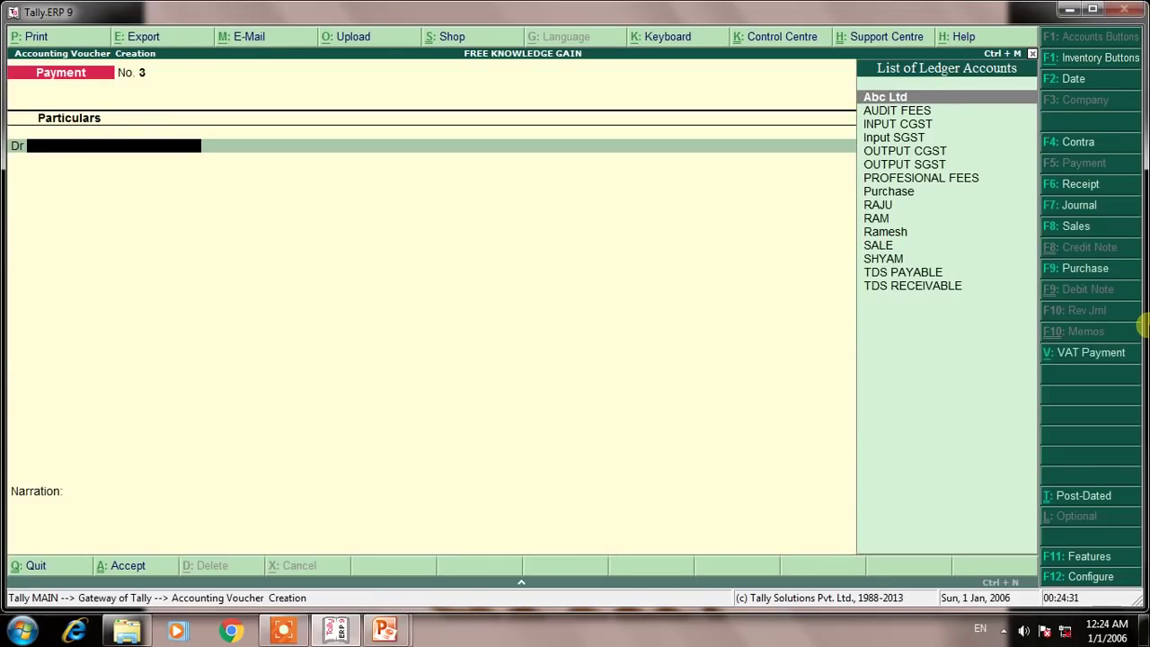
pyautogui.write('OUT')
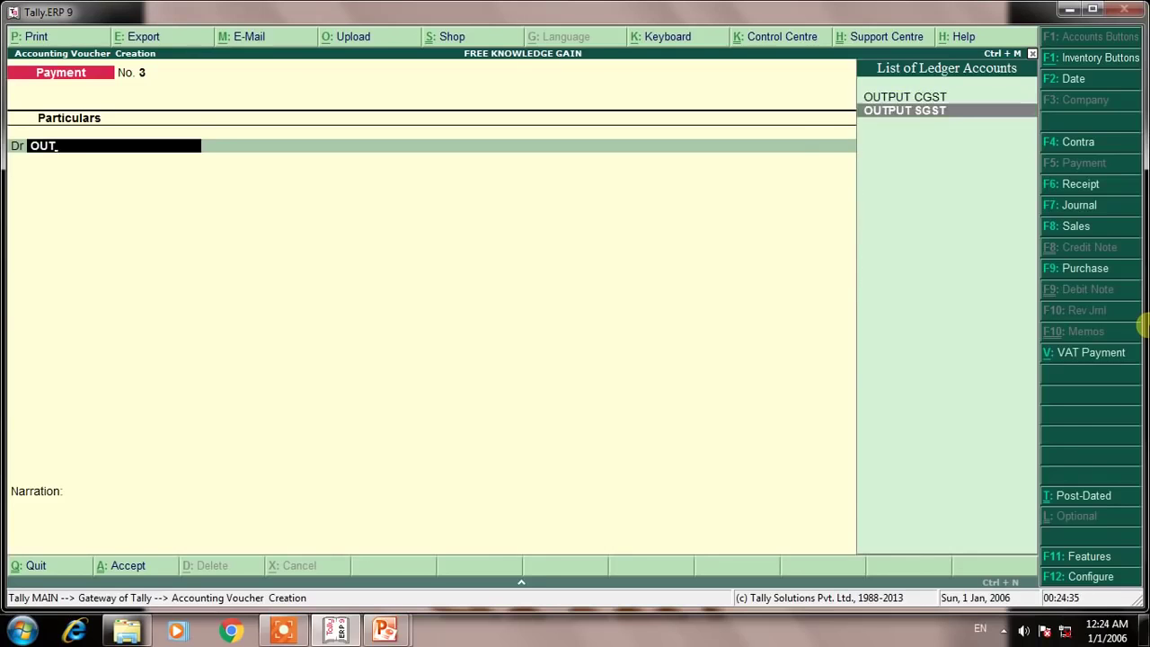
pyautogui.press('Down')
pyautogui.press('Return')
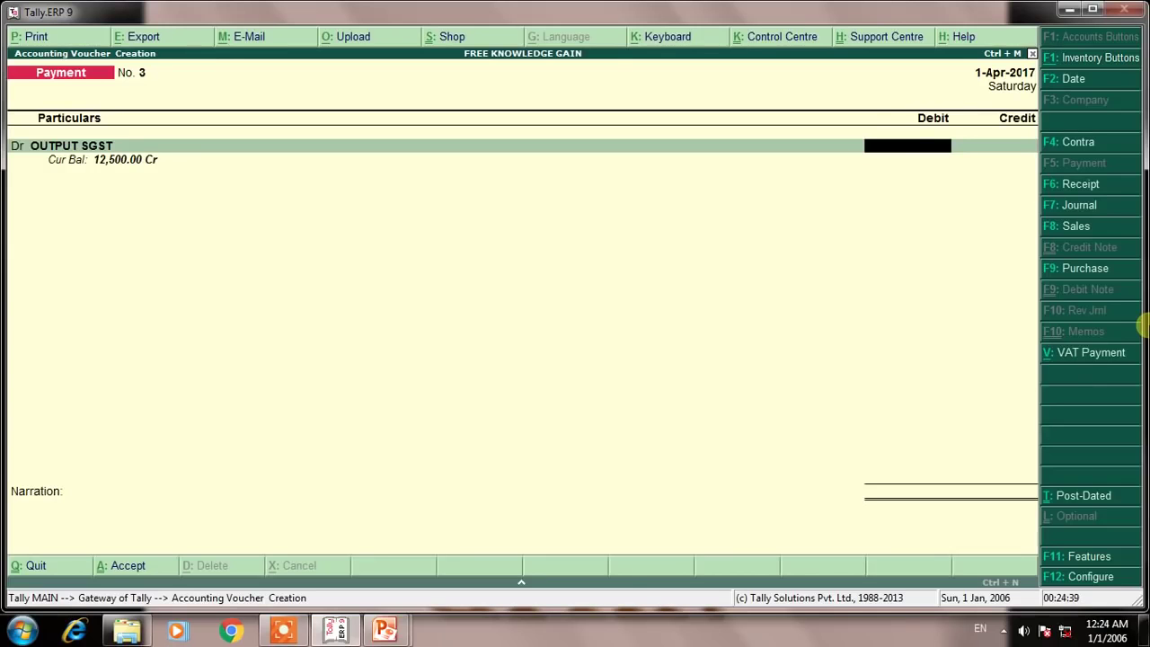
pyautogui.write('125000')
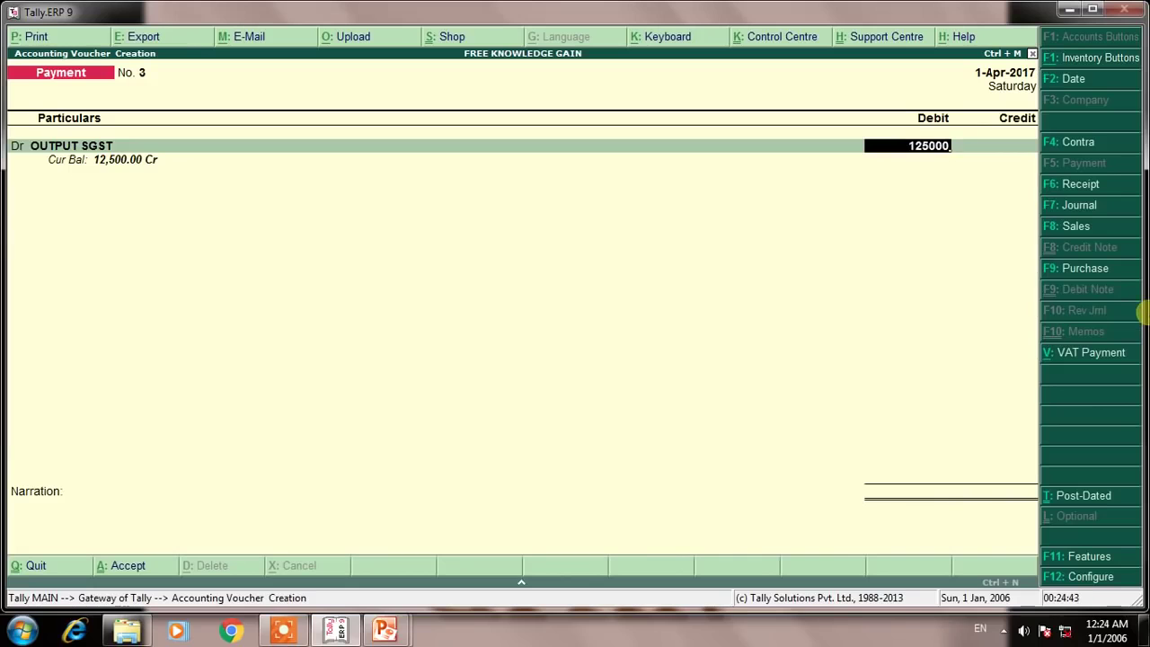
pyautogui.press('BackSpace')
pyautogui.press('Return')
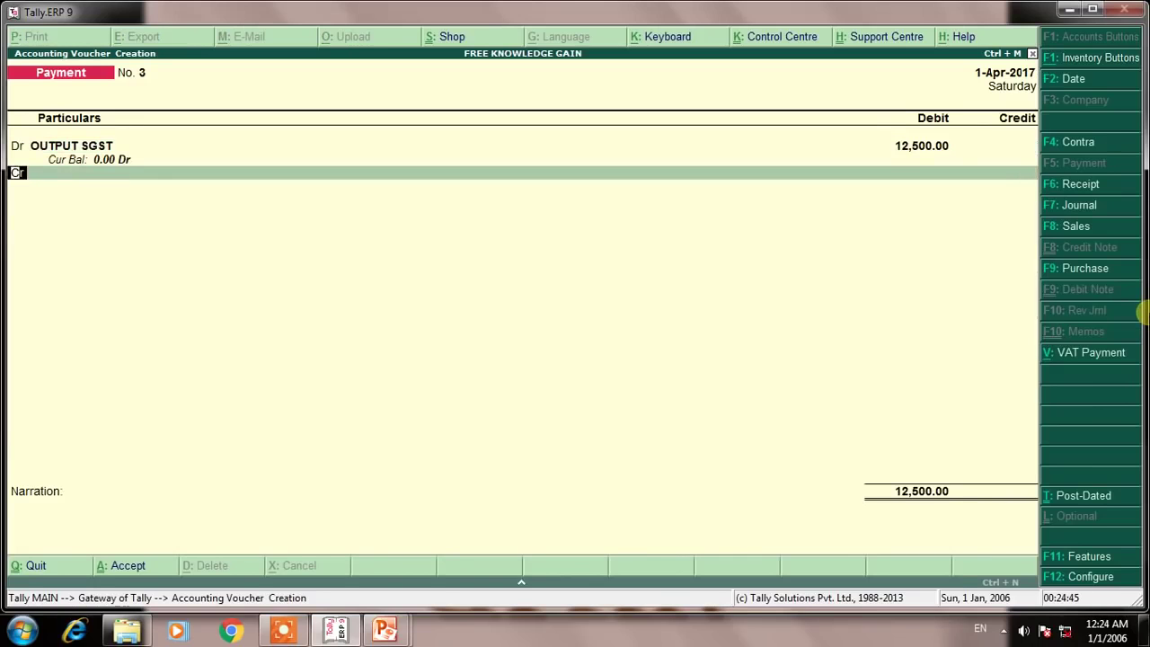
# Step: Add a second debit line to the payment voucher for OUTPUT CGST with an amount of 12500
pyautogui.write('dr')
pyautogui.press('Return')
pyautogui.write('OUT')
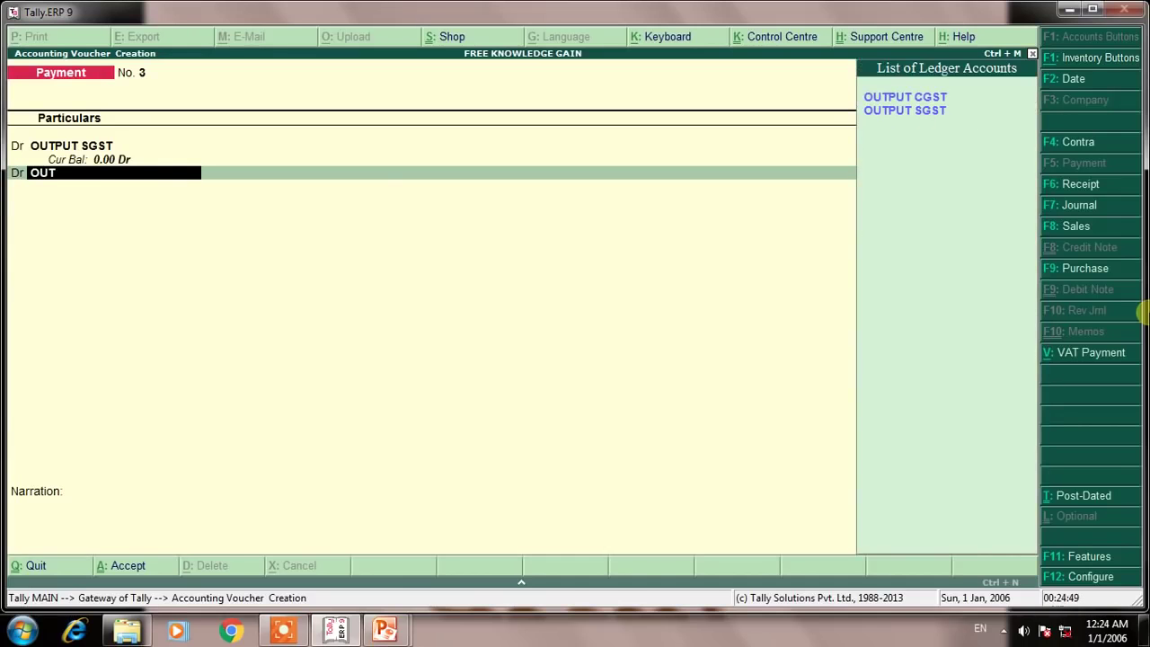
pyautogui.press('Return')
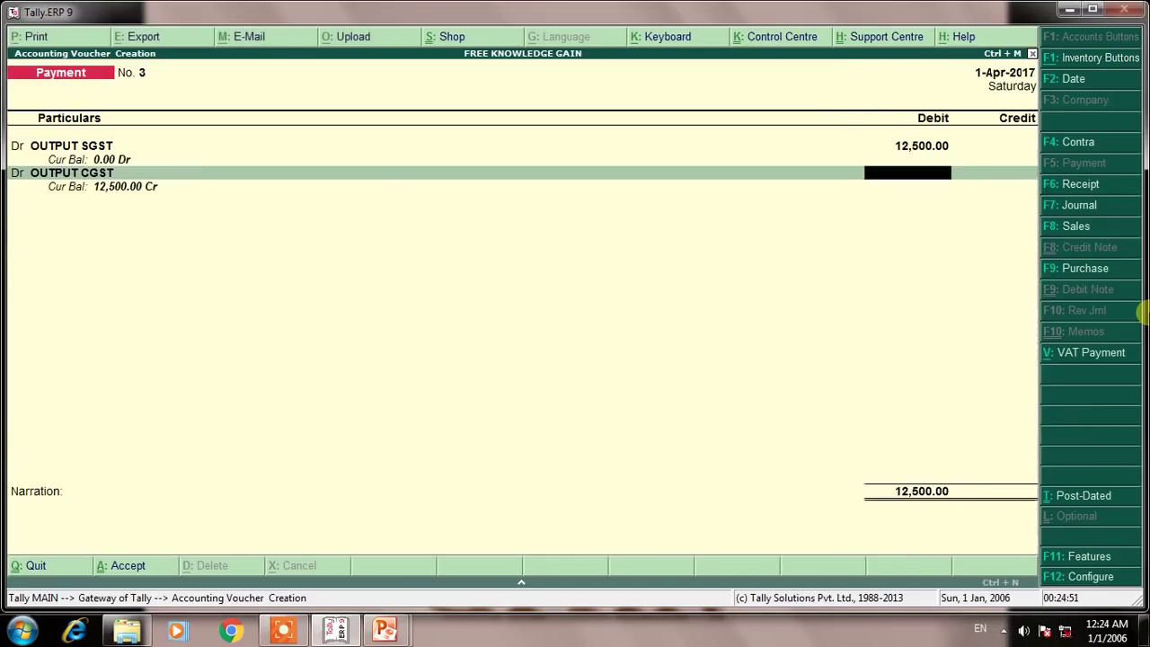
pyautogui.write('12500')
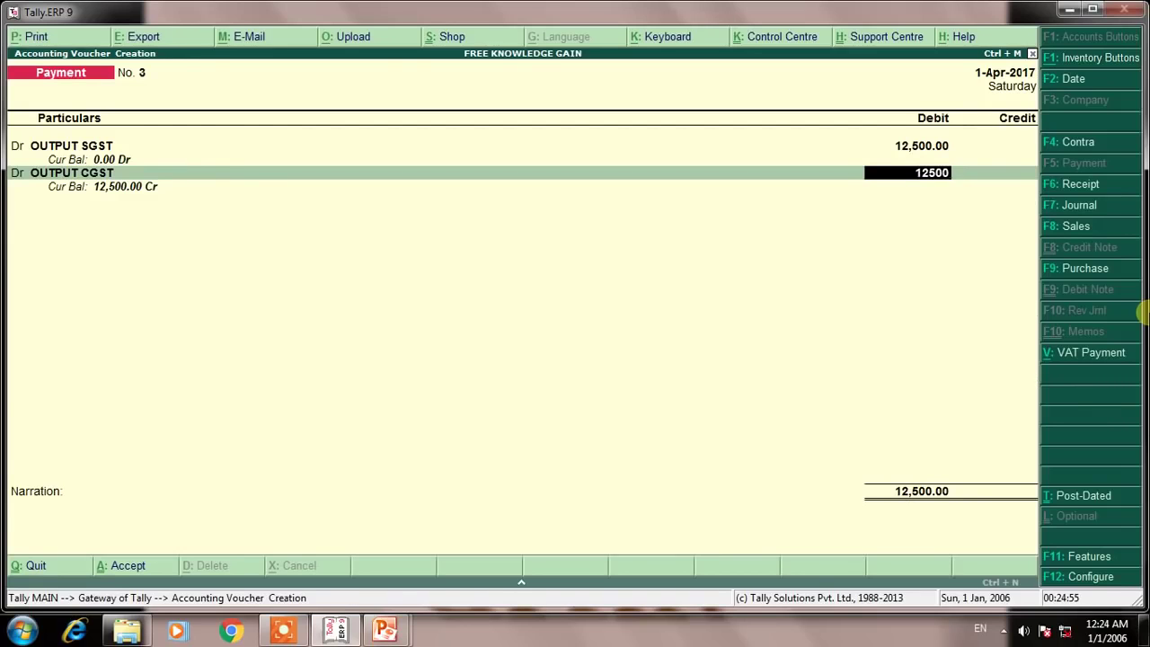
pyautogui.press('Return')
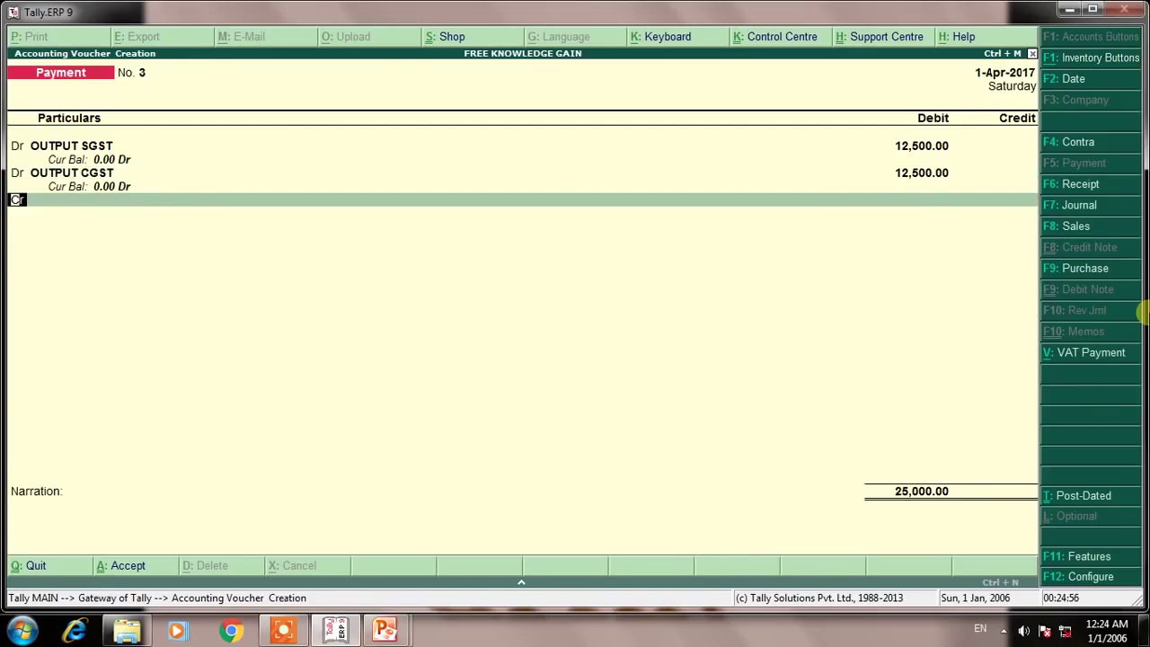
# Step: Add a credit line for Input SGST with an amount of 10000
pyautogui.press('Return')
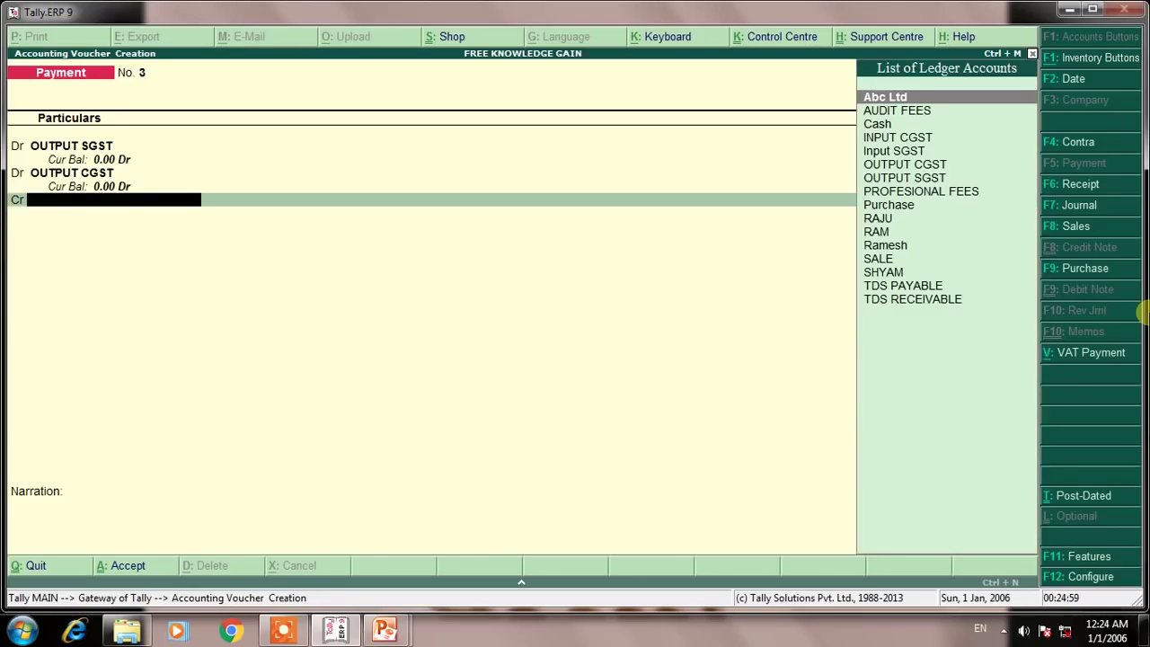
pyautogui.write('INP')
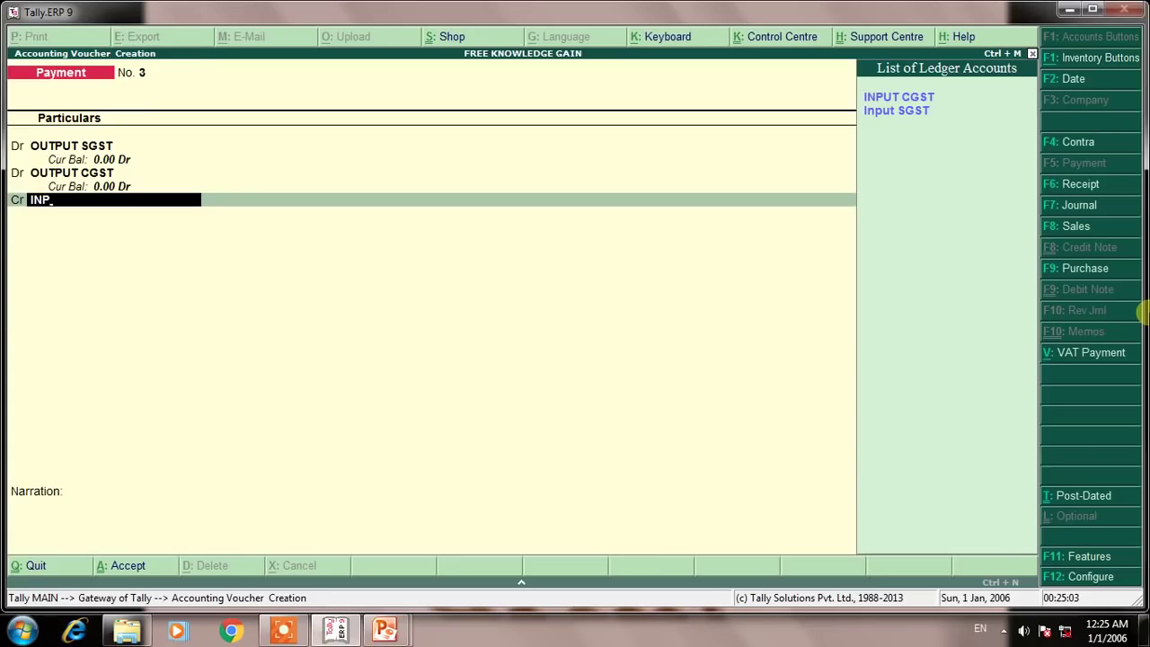
pyautogui.press('Down')
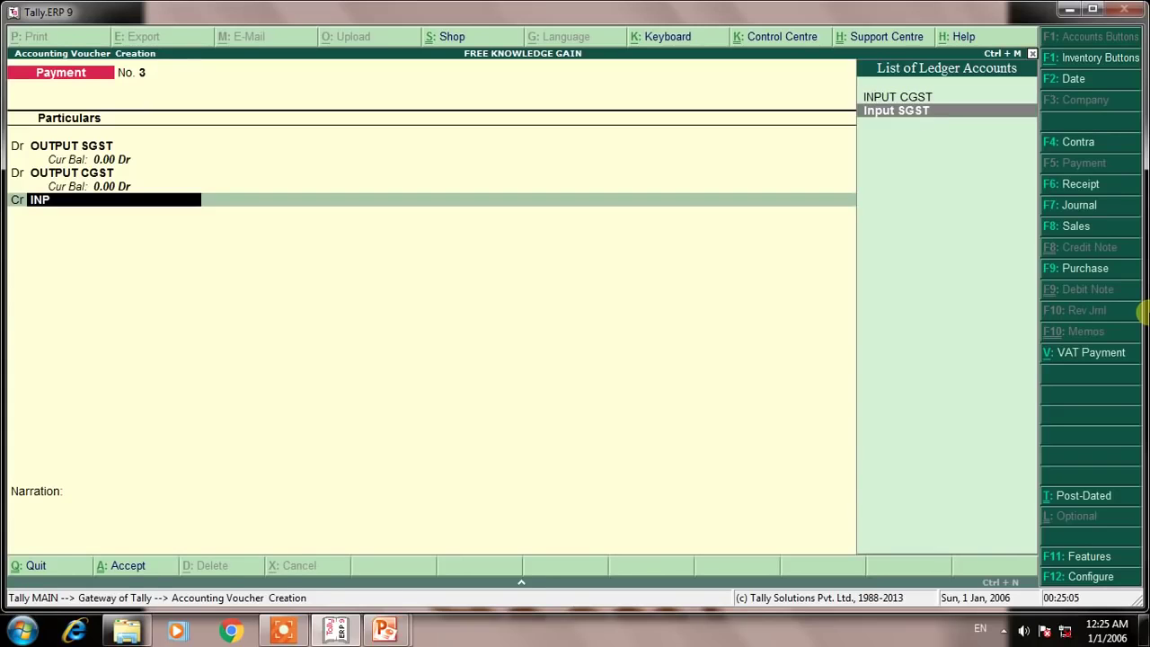
pyautogui.press('Return')
pyautogui.write('10000')
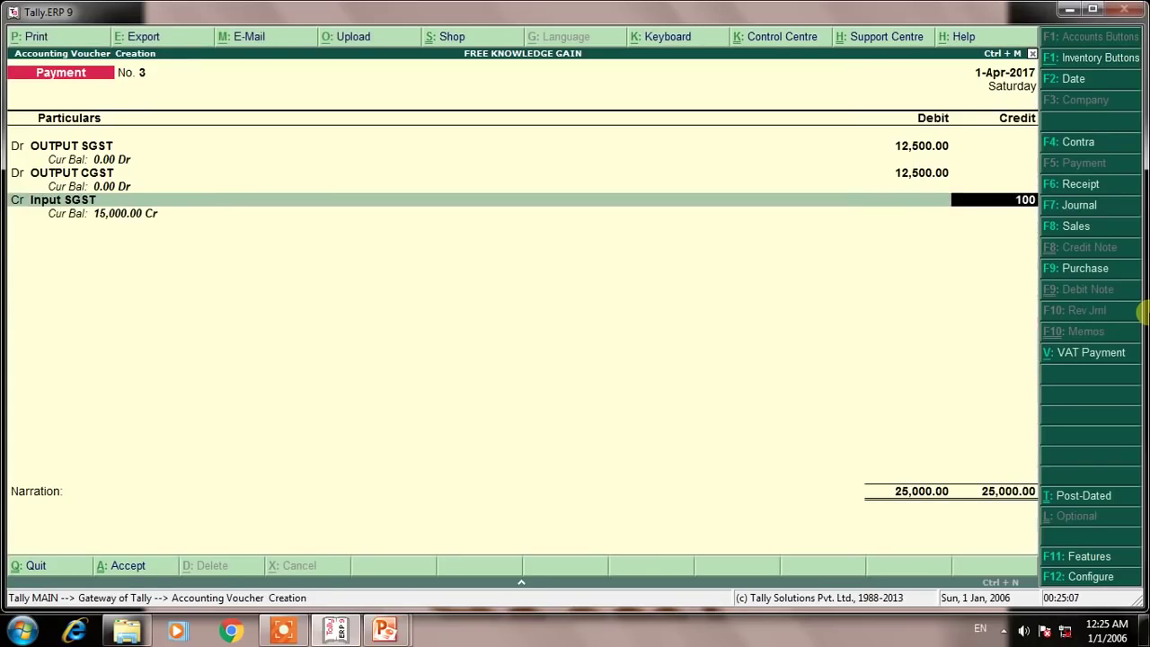
pyautogui.press('Return')
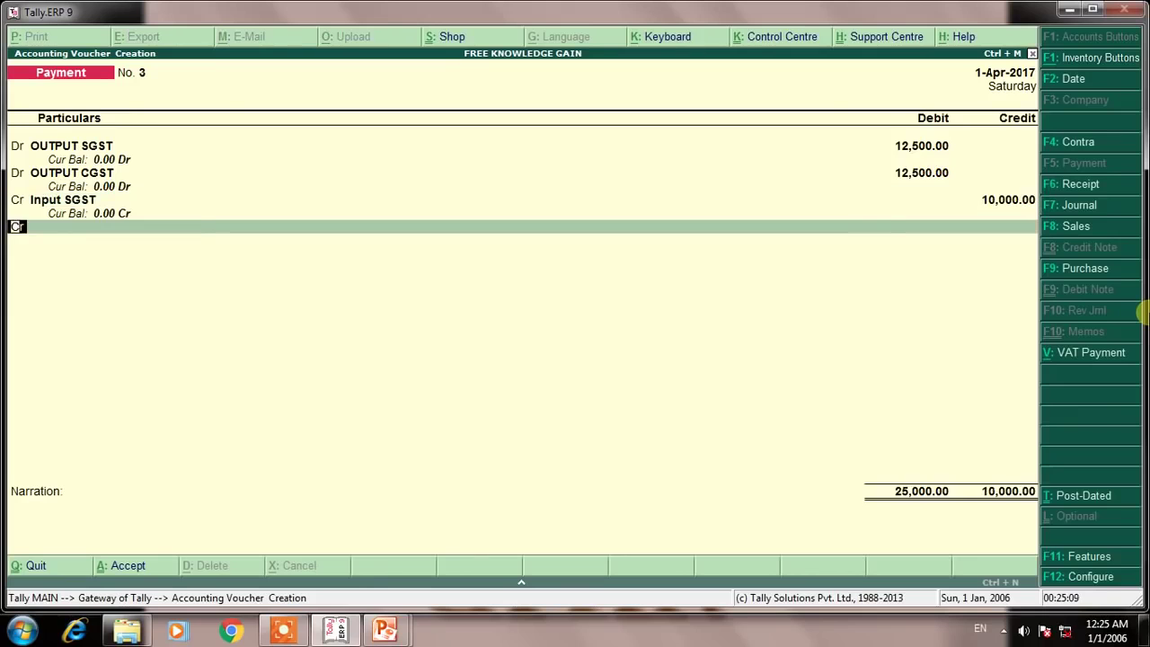
# Step: Add a credit line for INPUT CGST with an amount of 10000
pyautogui.press('Return')
pyautogui.write('INPU')
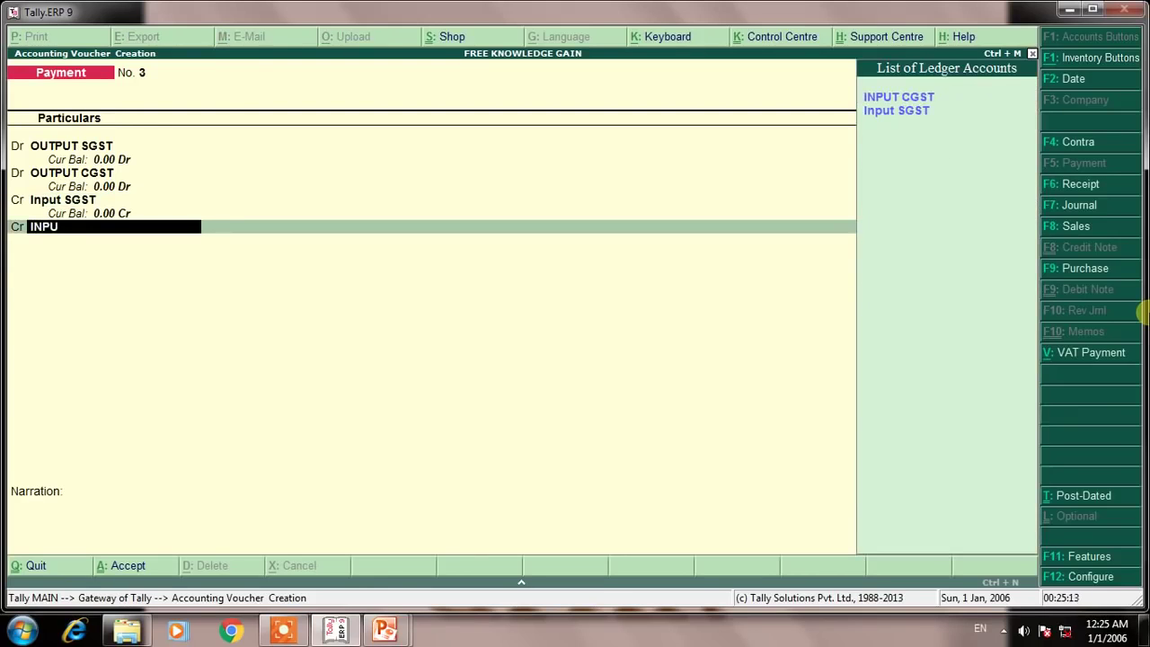
pyautogui.press('Return')
pyautogui.write('10000')
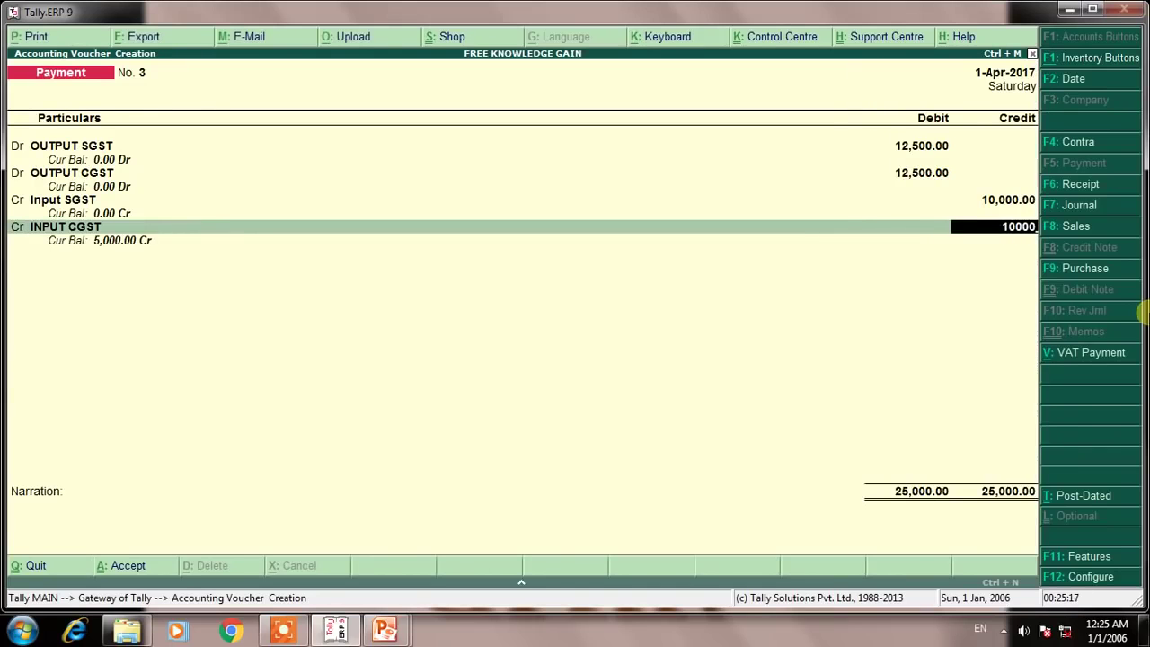
pyautogui.press('Return')
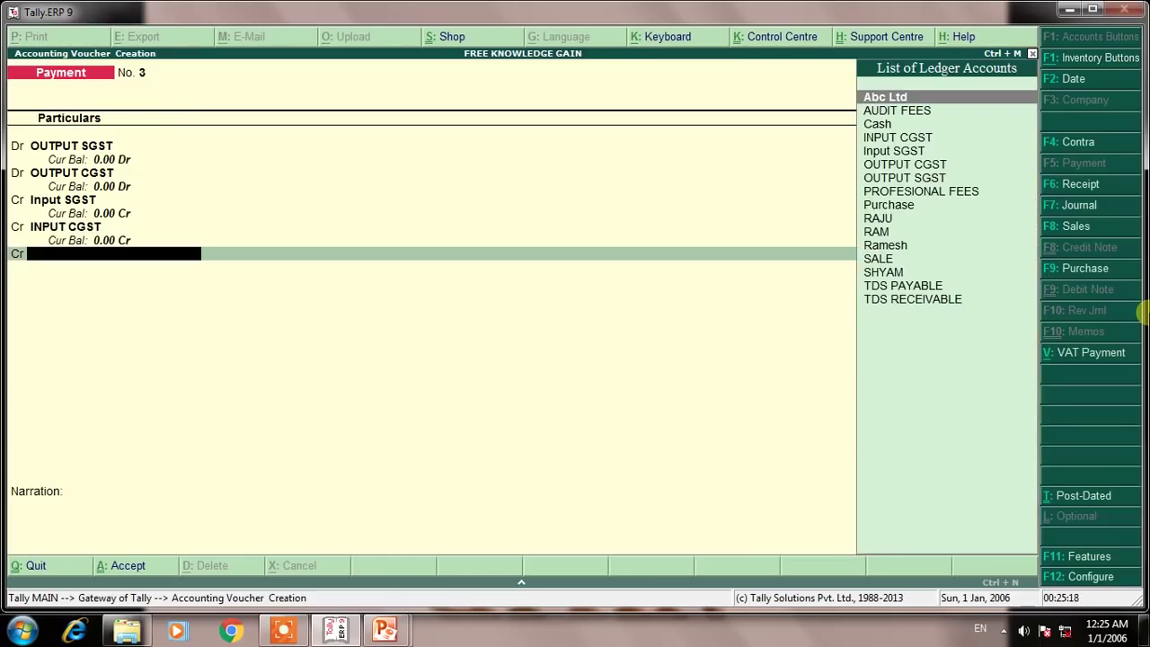
# Step: Create a ledger named BANK under Bank Accounts from the next credit line and save it with the default details
pyautogui.hotkey('alt', 'c')
pyautogui.write('BA')
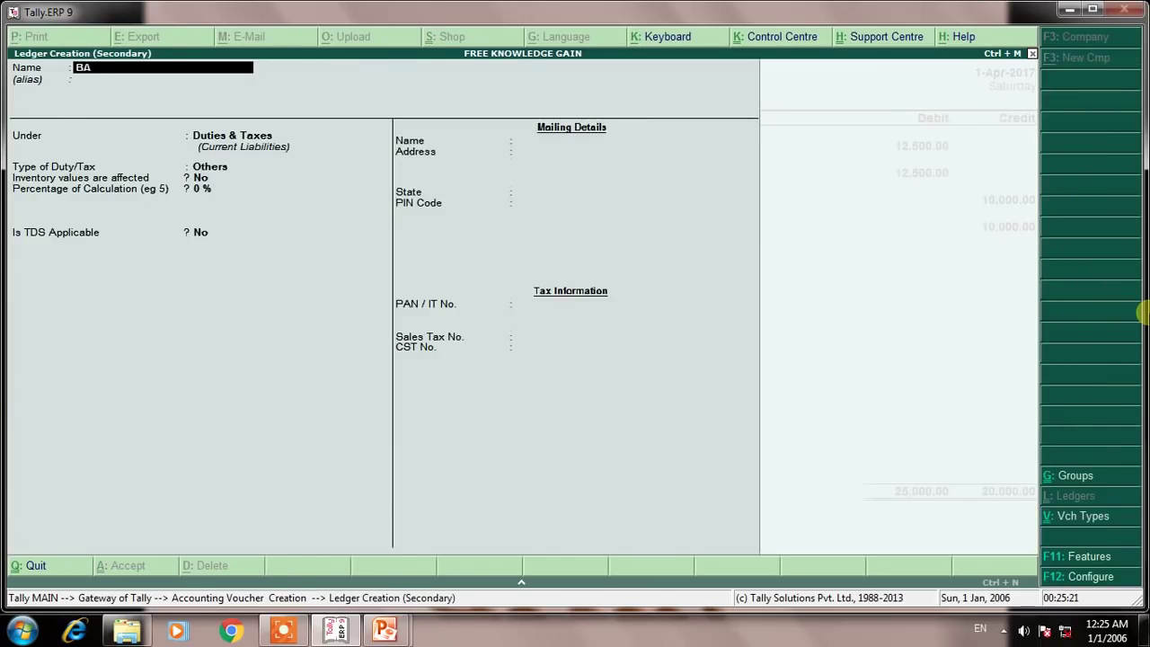
pyautogui.write('NK')
pyautogui.press('Return')
pyautogui.write('BANK')
pyautogui.press('Return')
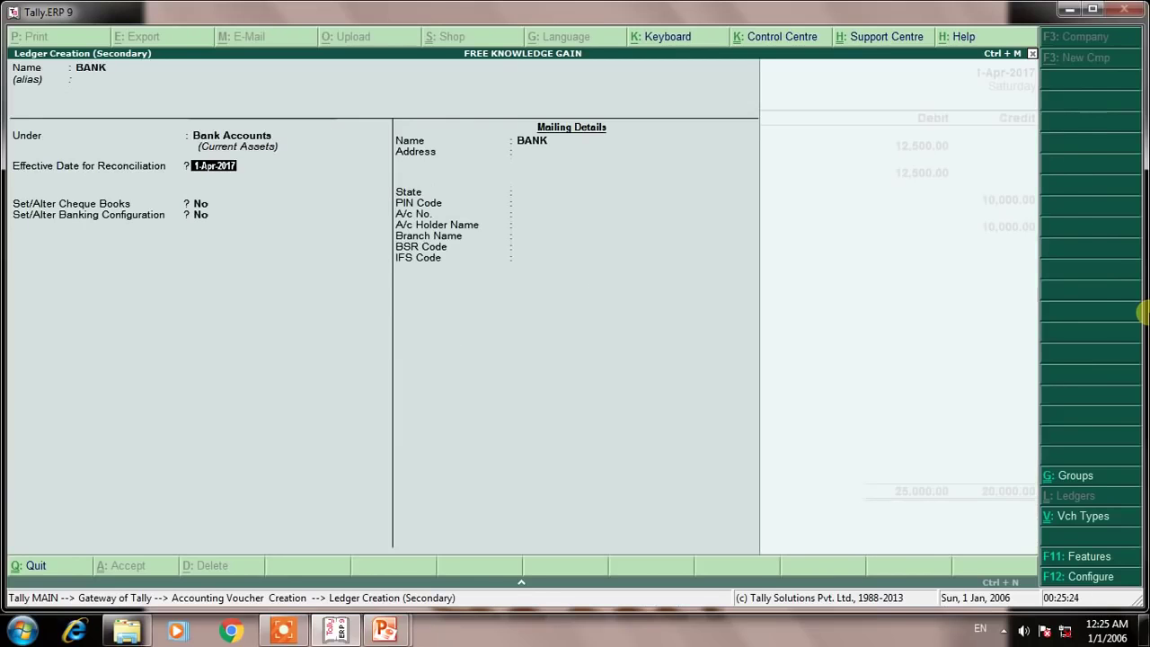
pyautogui.hotkey('ctrl', 'a')
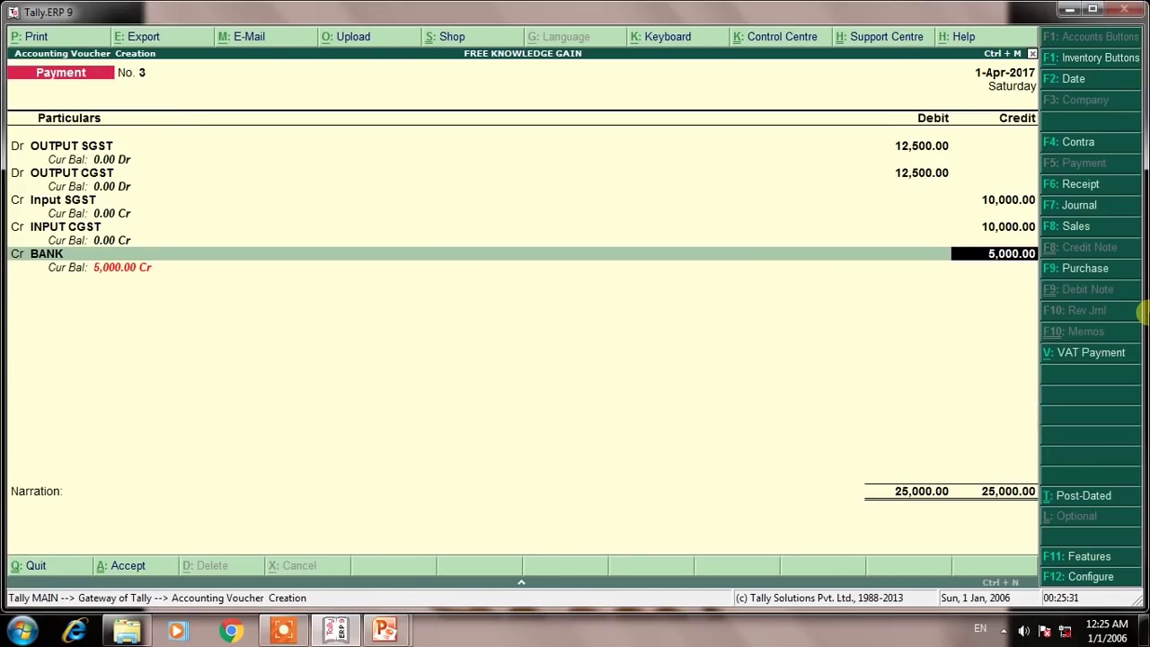
# Step: Credit BANK with 5,000 as a Cheque using the default bank allocation, and save the payment voucher with an empty narration
pyautogui.press('Return')
pyautogui.press('Return')
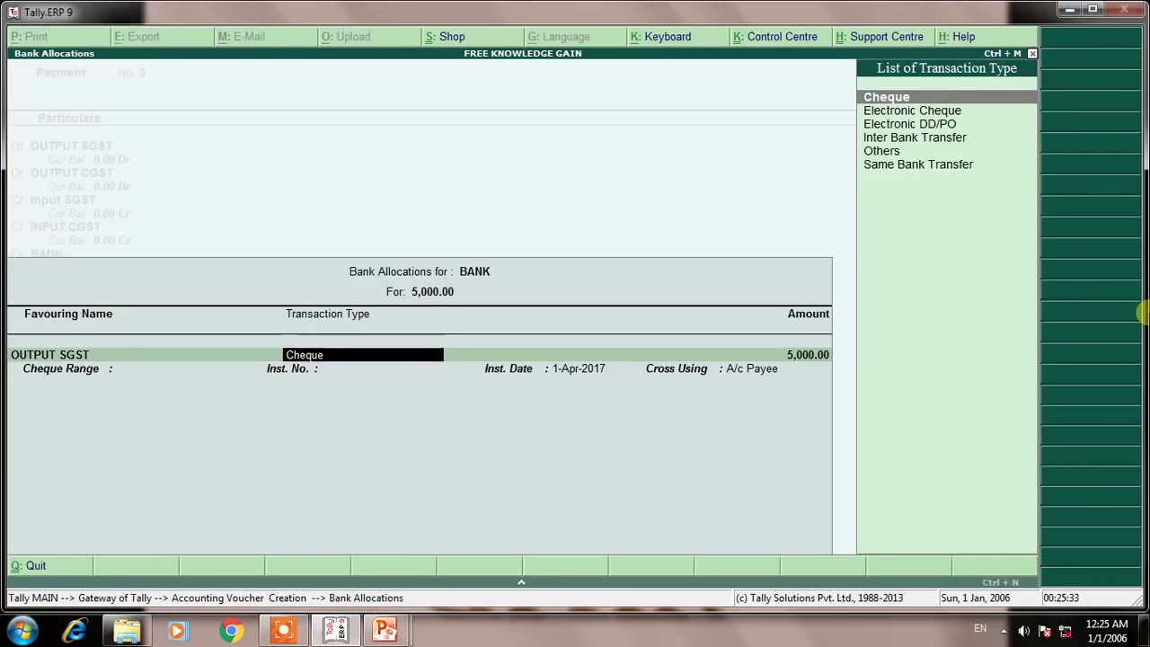
pyautogui.press('Return')
pyautogui.press('Return')
pyautogui.press('Return')
pyautogui.press('Return')
pyautogui.press('Return')
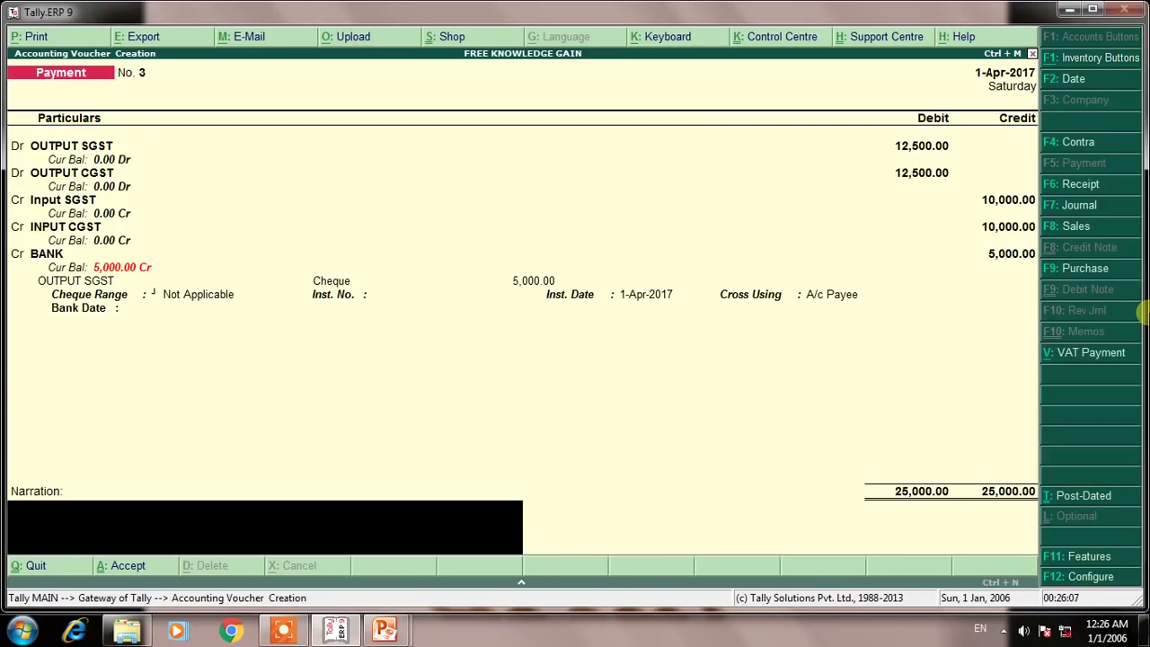
pyautogui.press('Return')
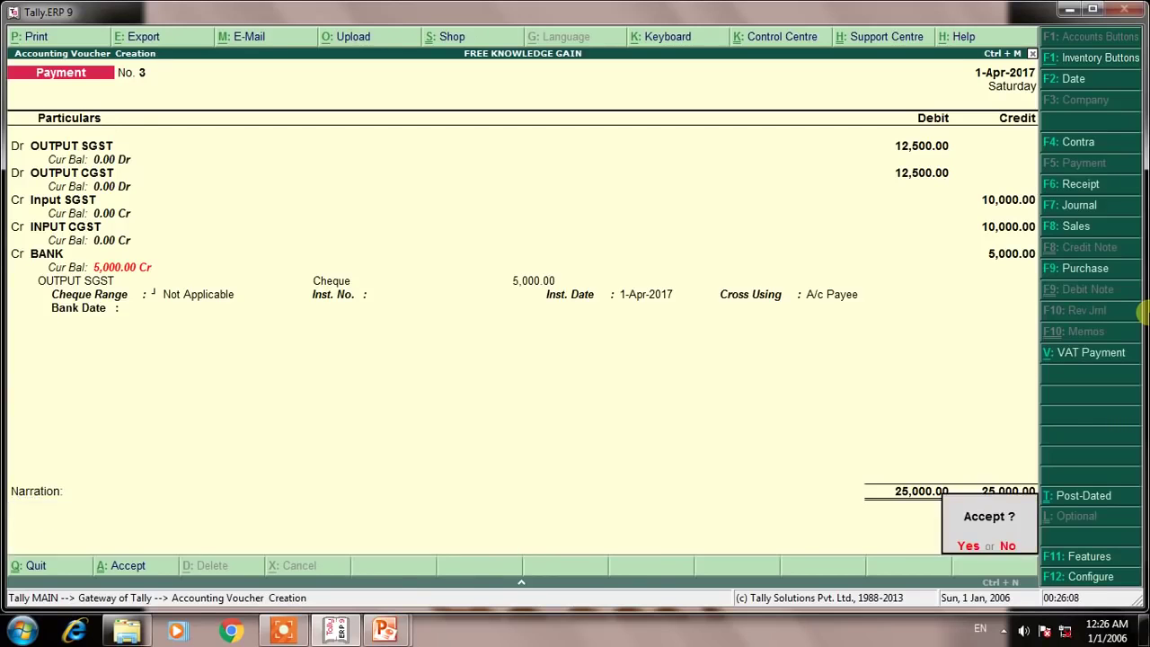
pyautogui.press('Return')
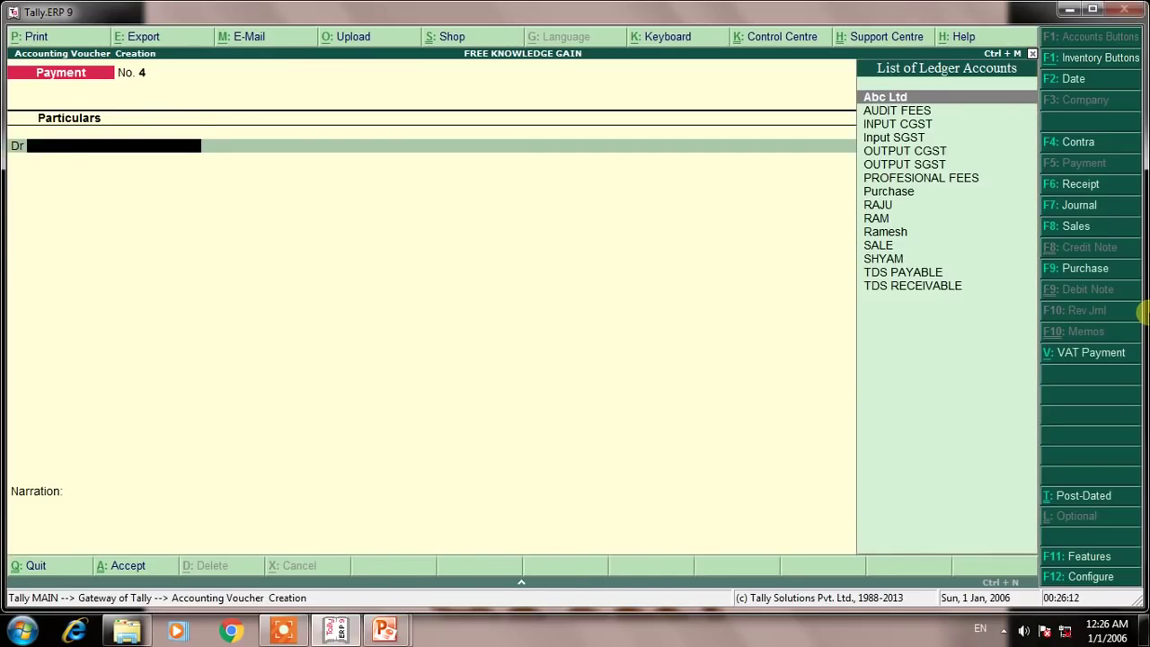
# Step: Leave voucher entry and return to the Gateway of Tally
pyautogui.press('Escape')
pyautogui.press('Return')
pyautogui.press('Escape')
pyautogui.press('Escape')
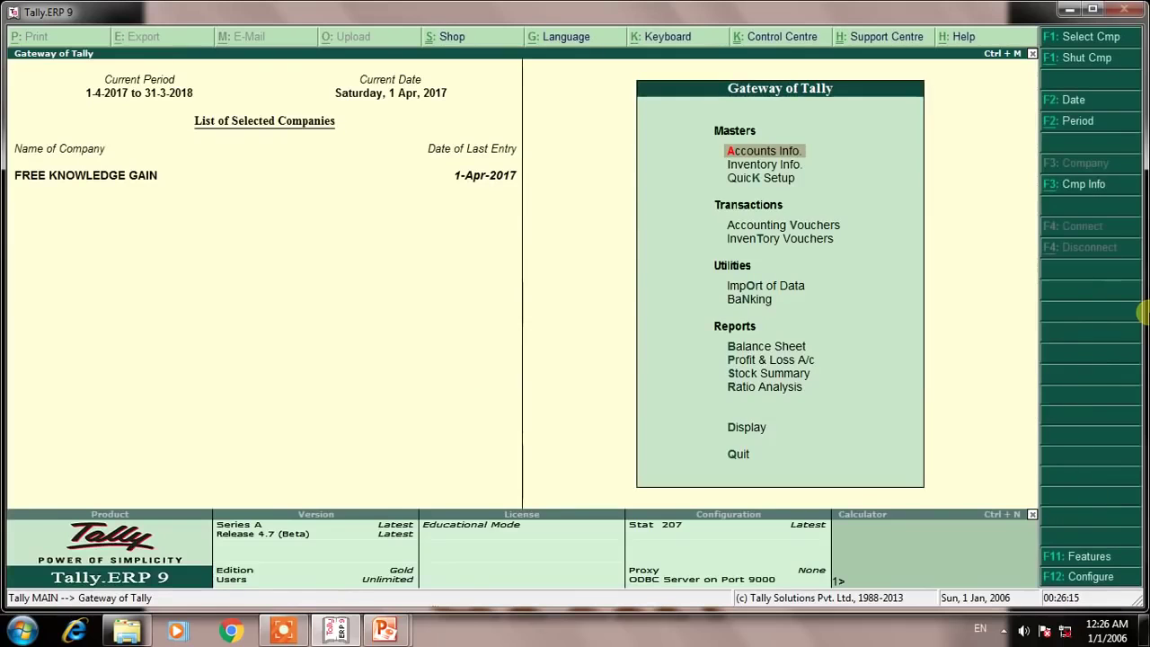